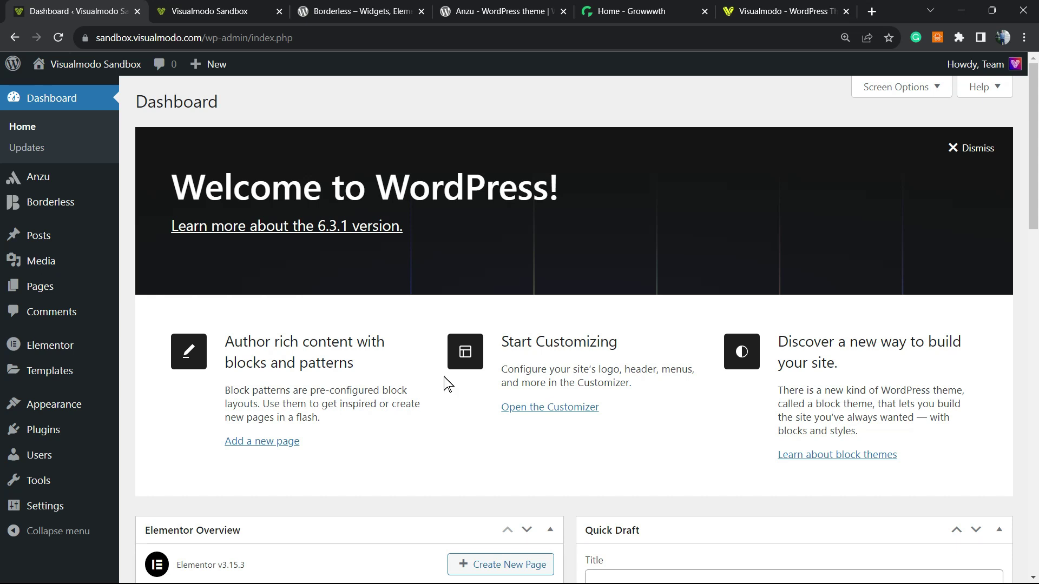
Scroll through the Visualmodo Sandbox home page, then return to the admin Dashboard.
key(ctrl+Tab)
scroll(403, 277, down, 20)
scroll(403, 270, down, 20)
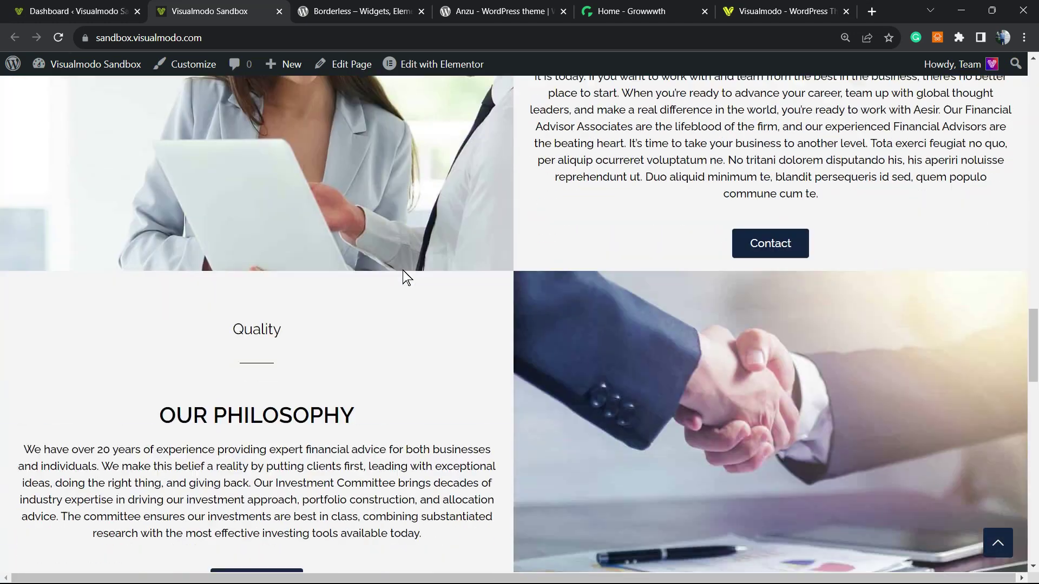
scroll(402, 277, down, 10)
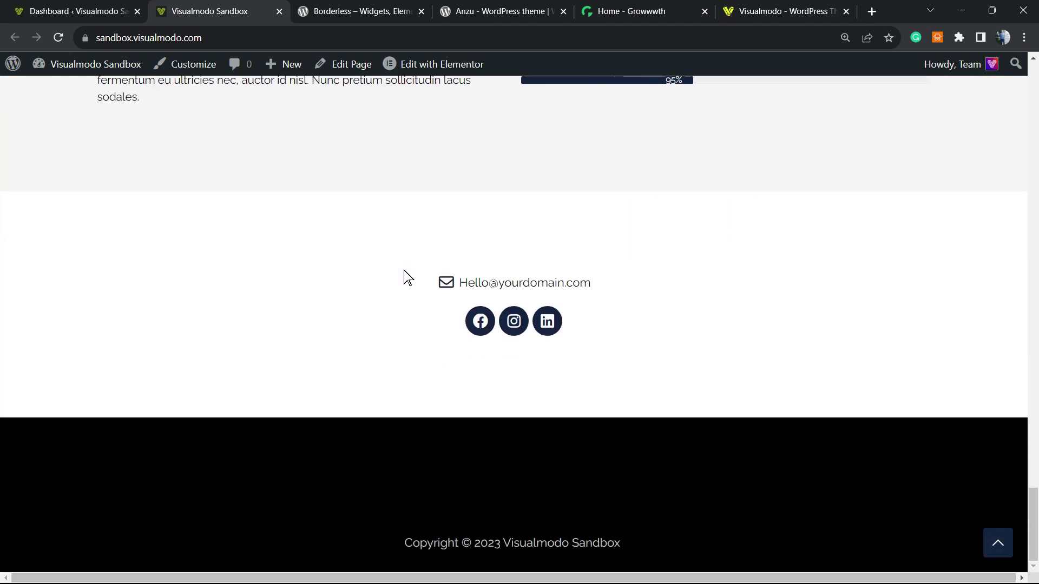
scroll(403, 277, up, 20)
scroll(404, 270, up, 15)
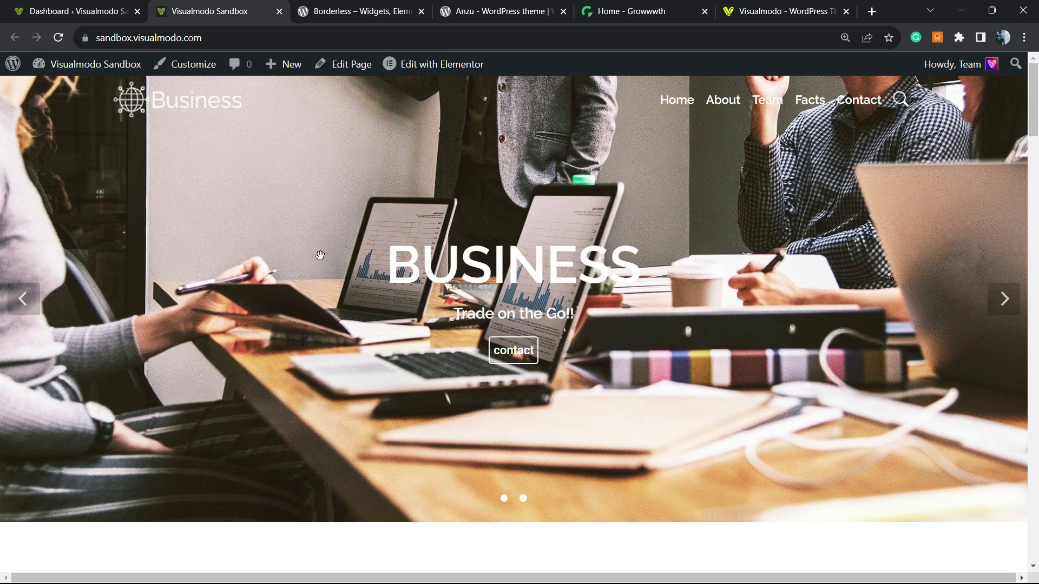
key(ctrl+shift+Tab)
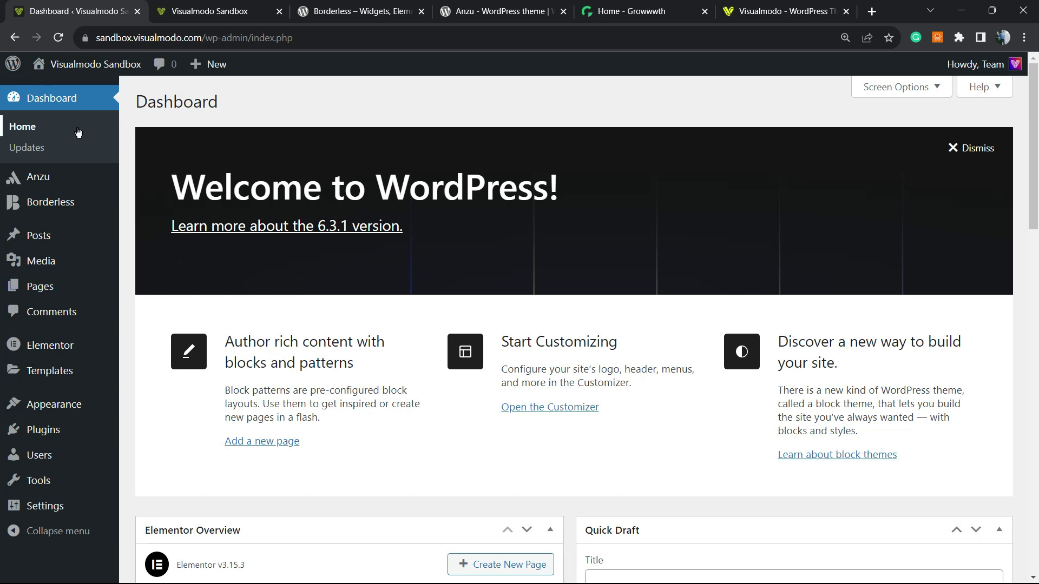
Search Plugins > Add New for All in One SEO, then install and activate it.
mouse_move(62, 429)
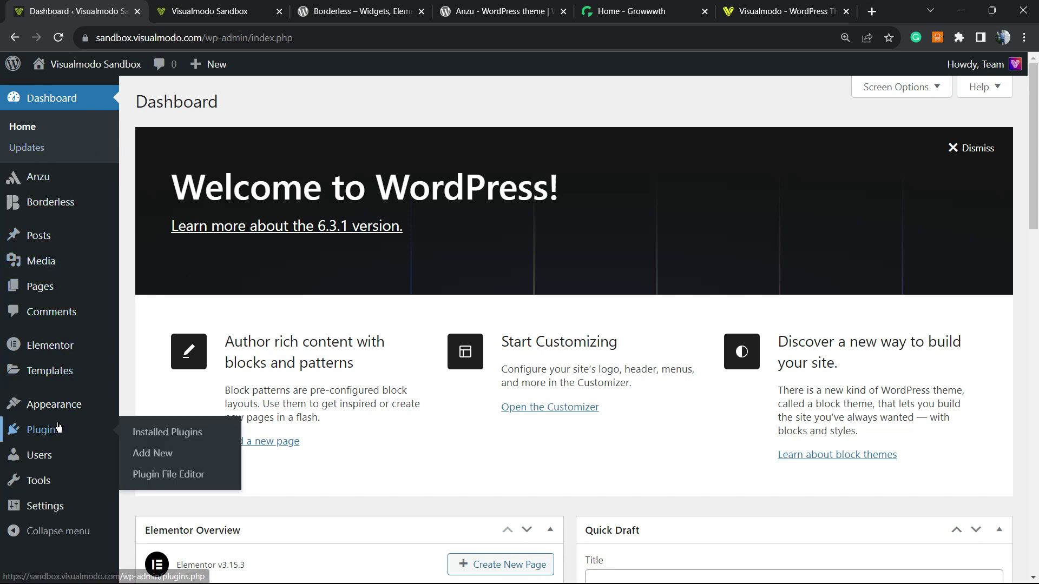
click(181, 452)
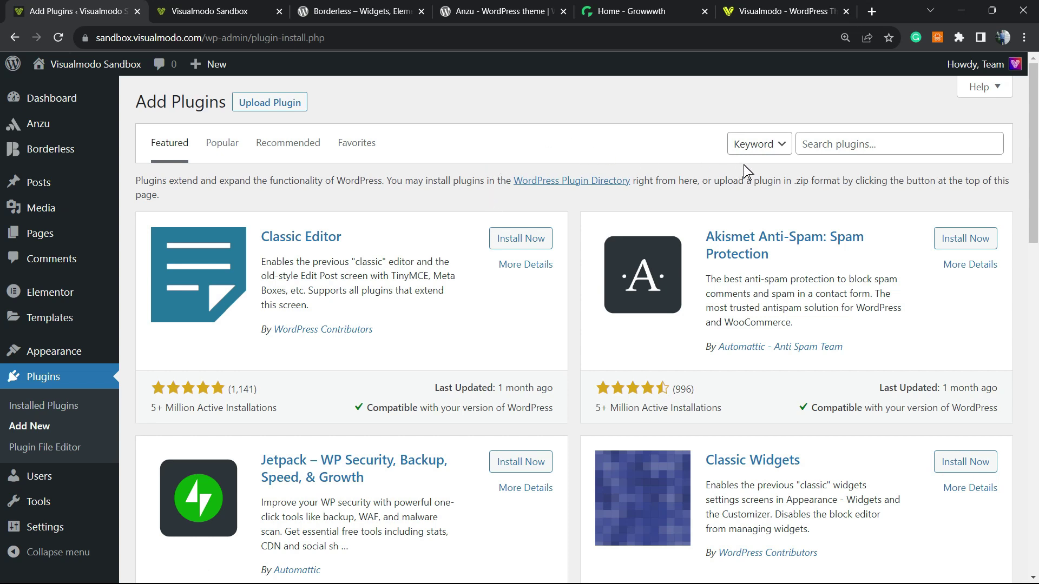
click(826, 142)
text(All in One SEO)
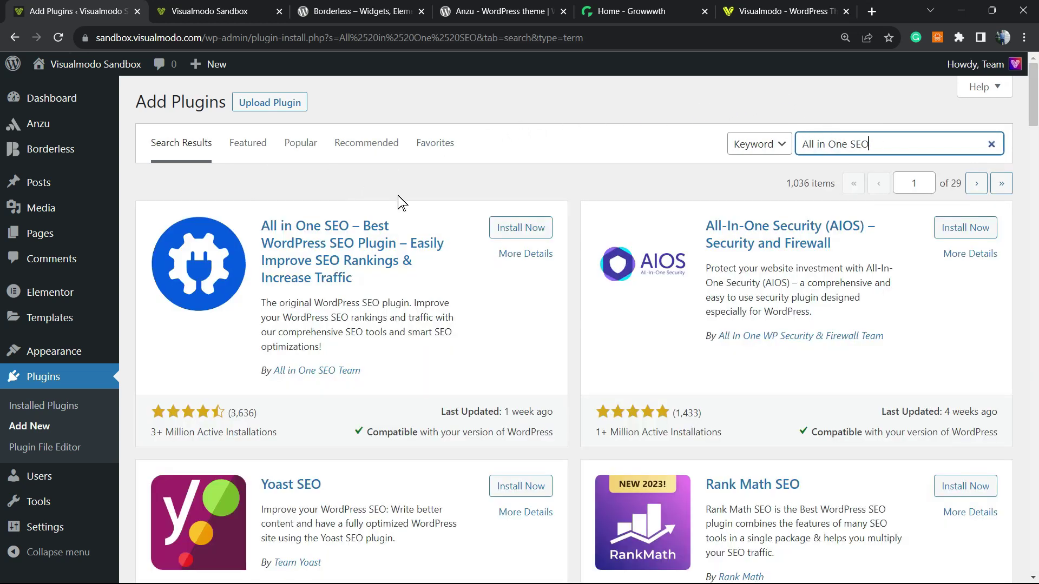
click(508, 228)
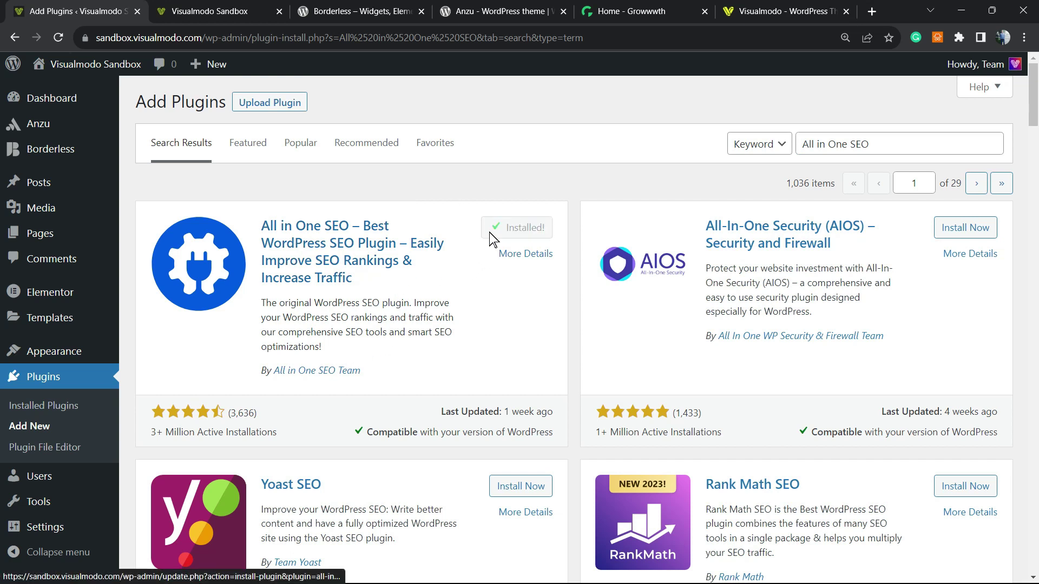
click(521, 224)
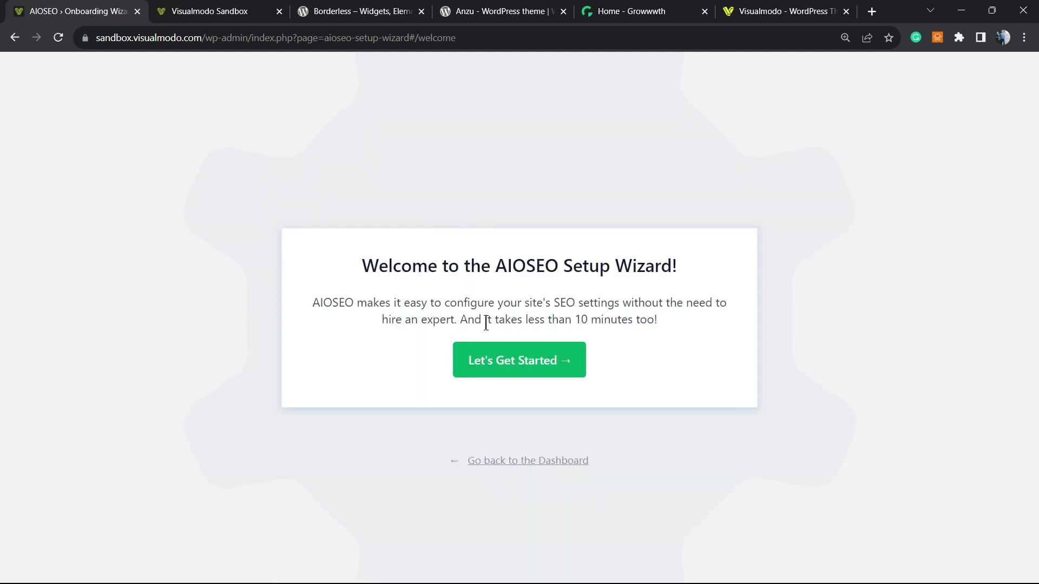
Start the AIOSEO setup wizard and pick Small Offline Business as the site category.
click(493, 363)
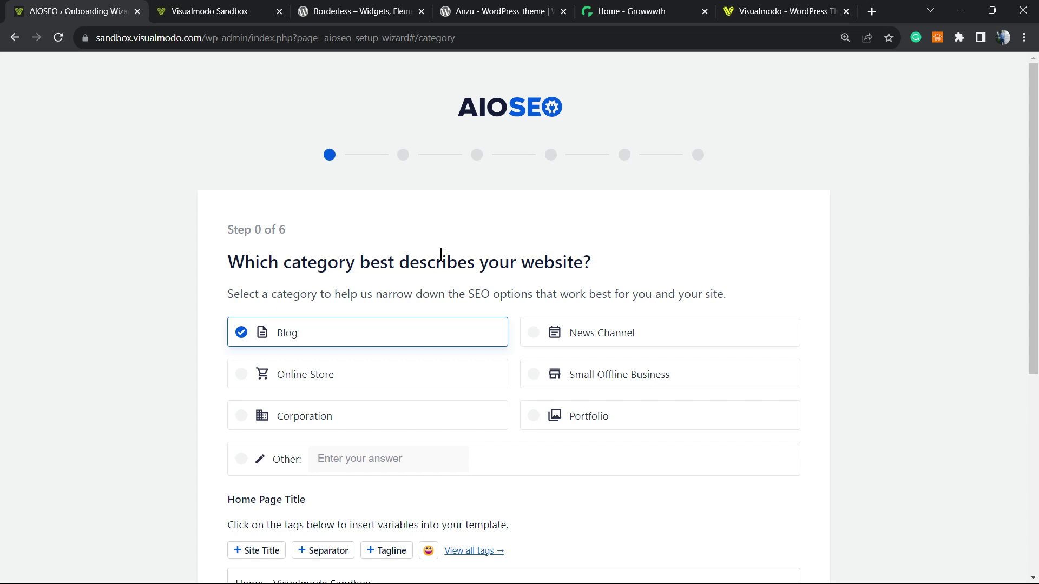
scroll(440, 253, down, 3)
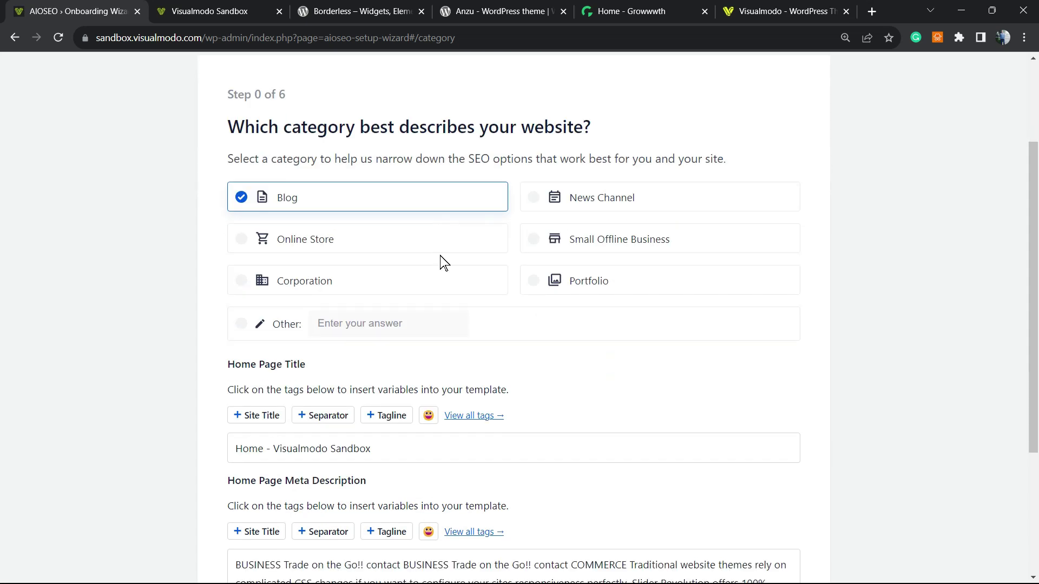
scroll(424, 271, down, 4)
scroll(424, 271, up, 6)
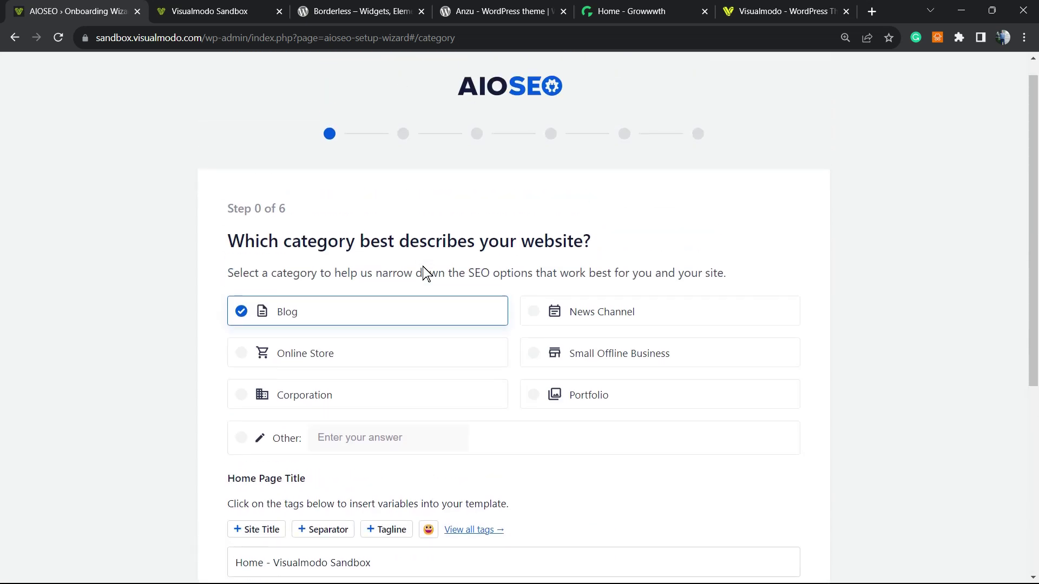
scroll(419, 268, down, 5)
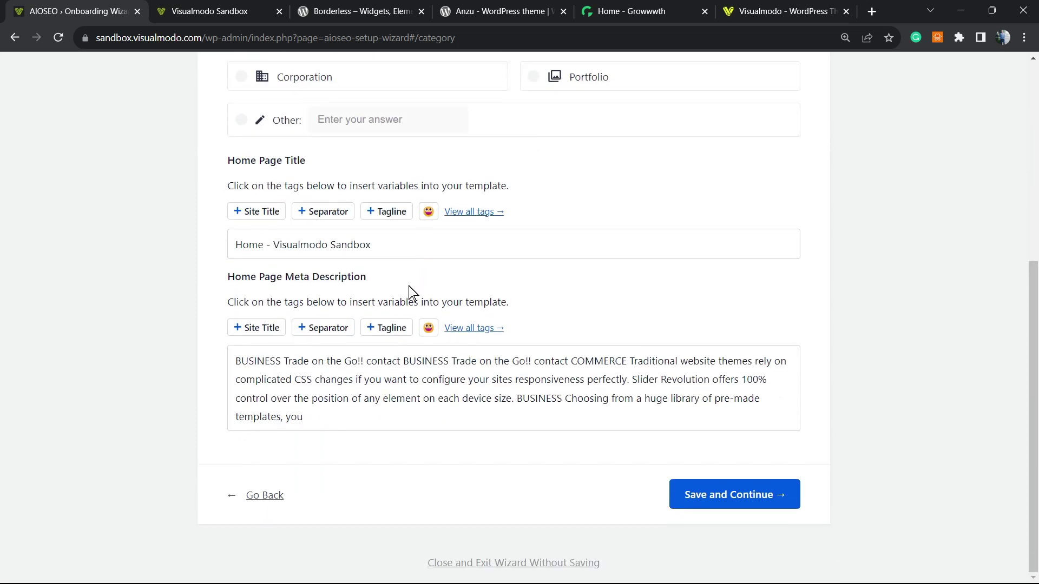
scroll(411, 276, up, 6)
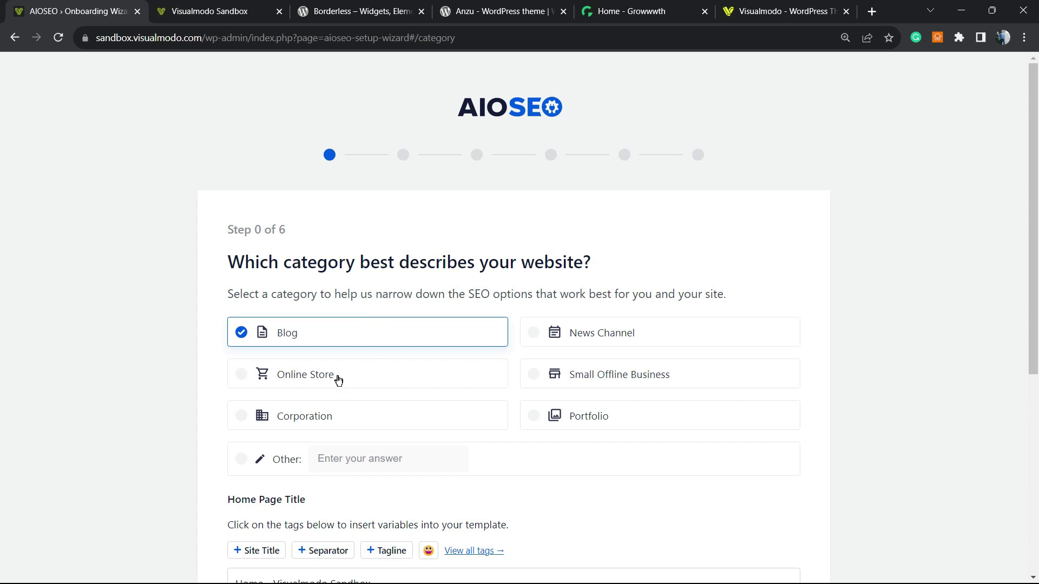
click(578, 382)
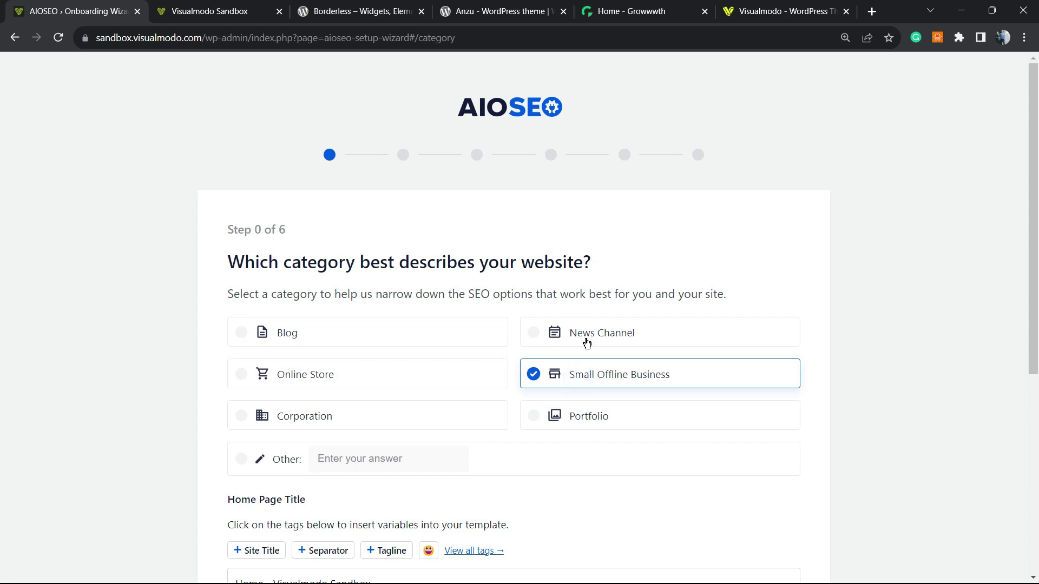
Keep the existing home page title and meta description, then save the category step.
scroll(586, 343, down, 5)
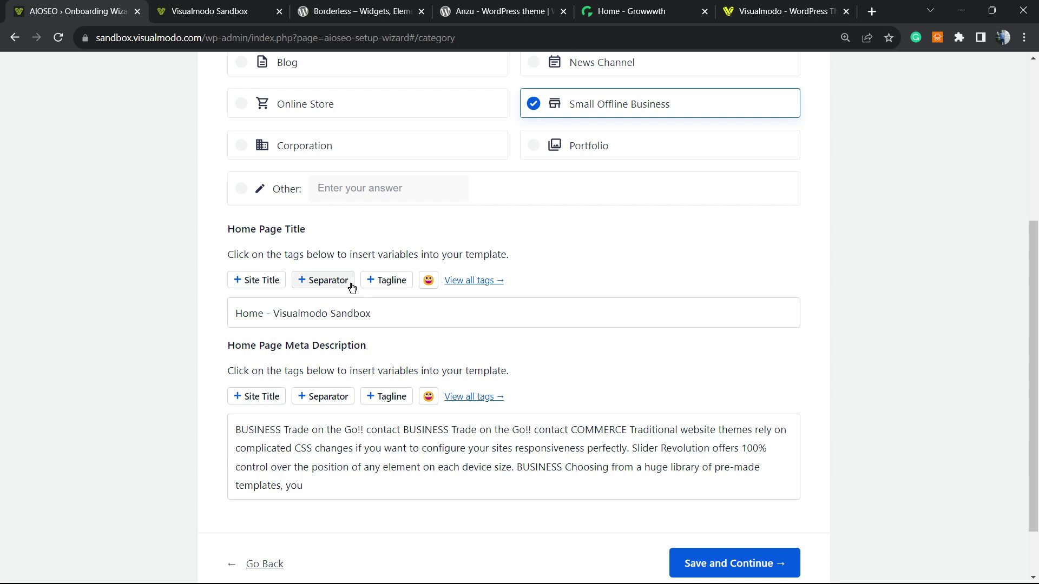
triple_click(358, 314)
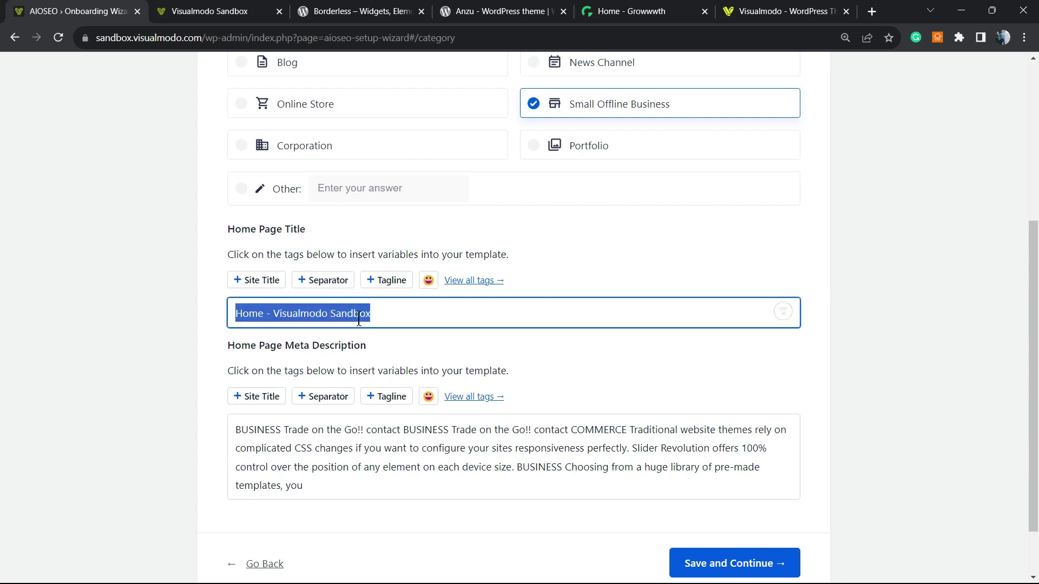
triple_click(311, 370)
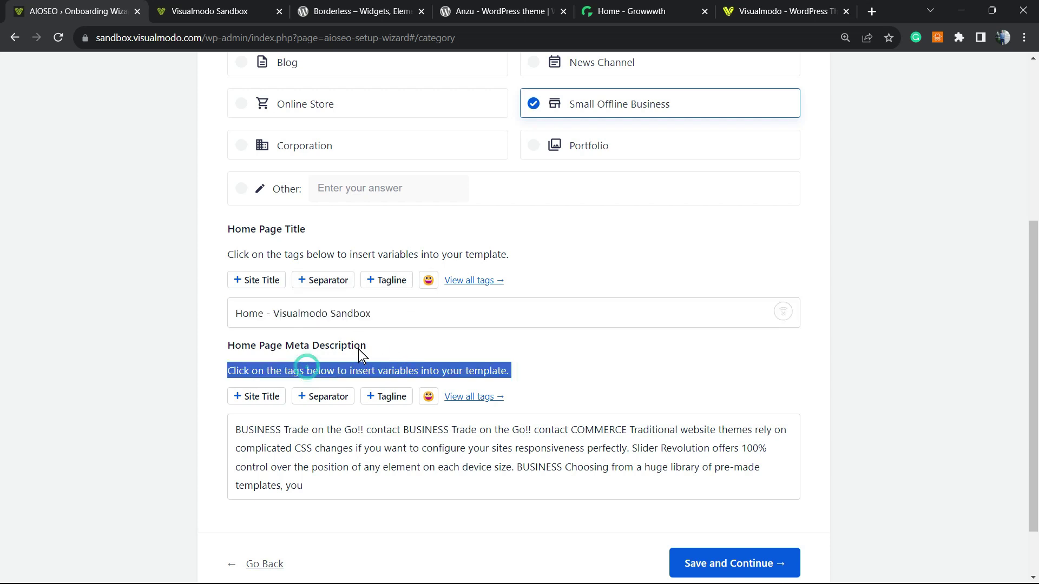
triple_click(335, 450)
scroll(368, 455, down, 2)
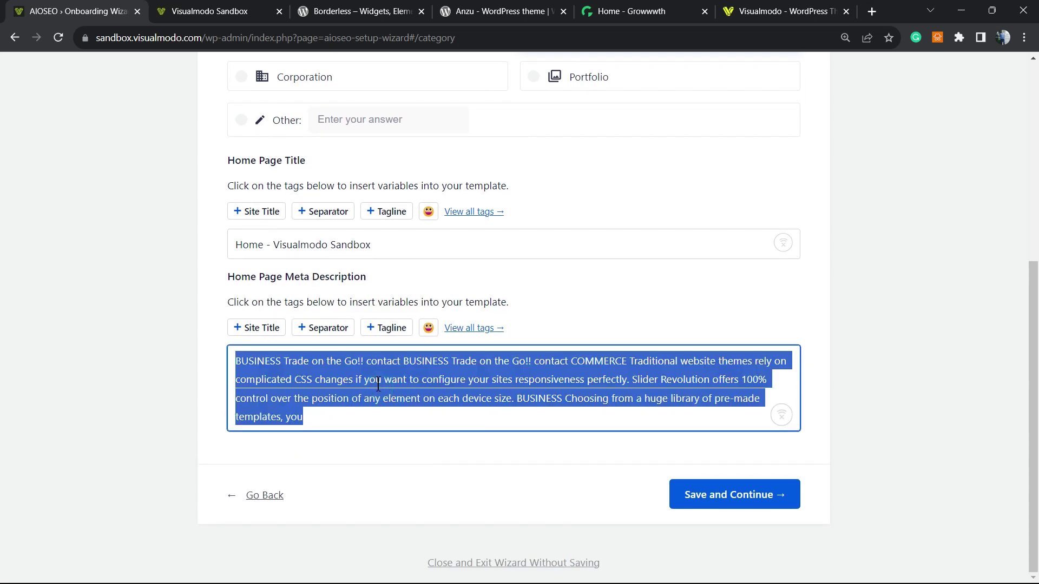
click(387, 391)
click(738, 501)
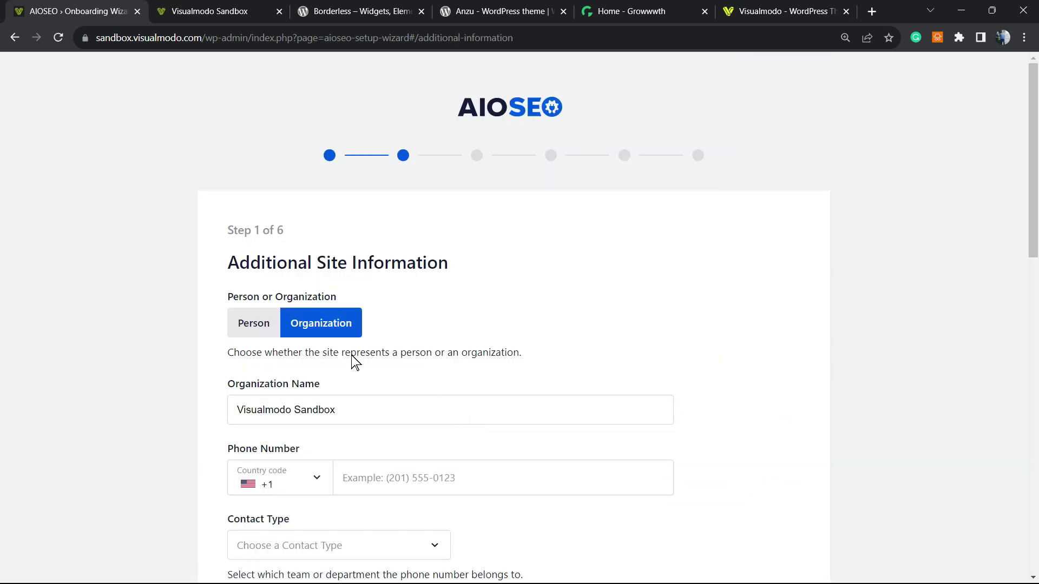
Save the site information as Organization 'Visualmodo Sandbox' with social profiles left empty.
scroll(298, 255, down, 3)
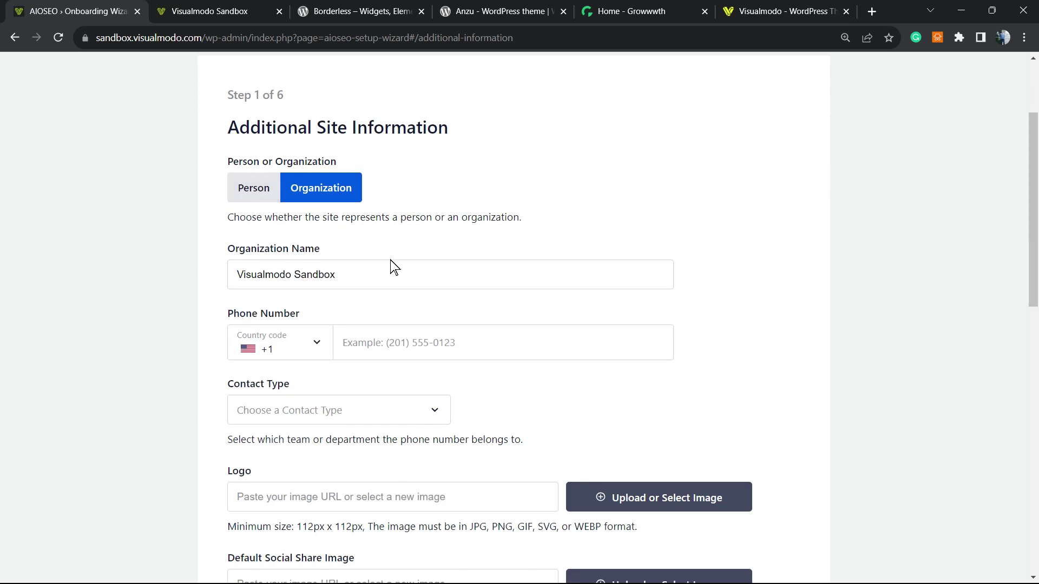
scroll(383, 310, down, 1)
scroll(383, 310, down, 2)
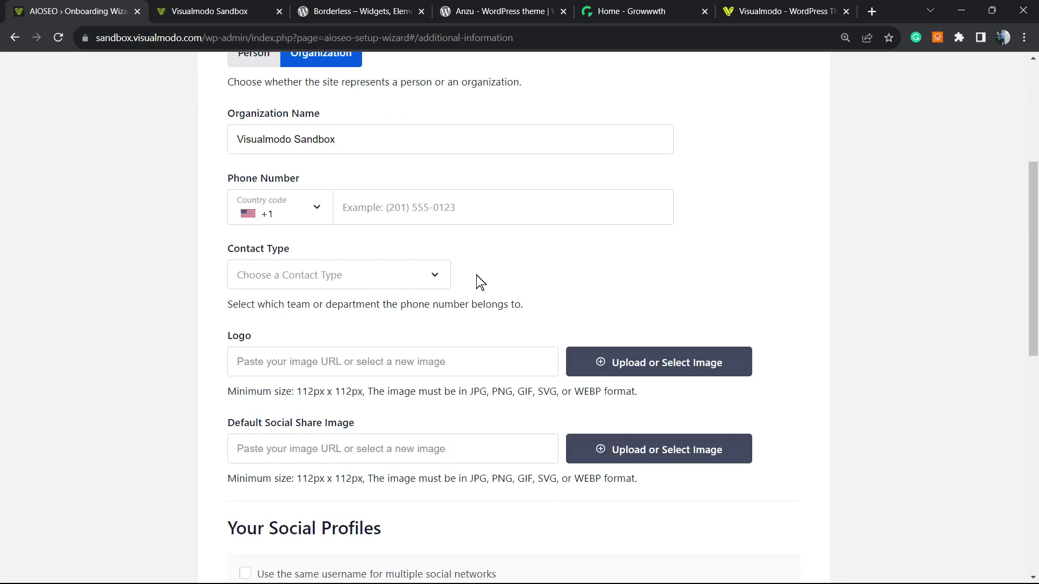
scroll(524, 292, down, 2)
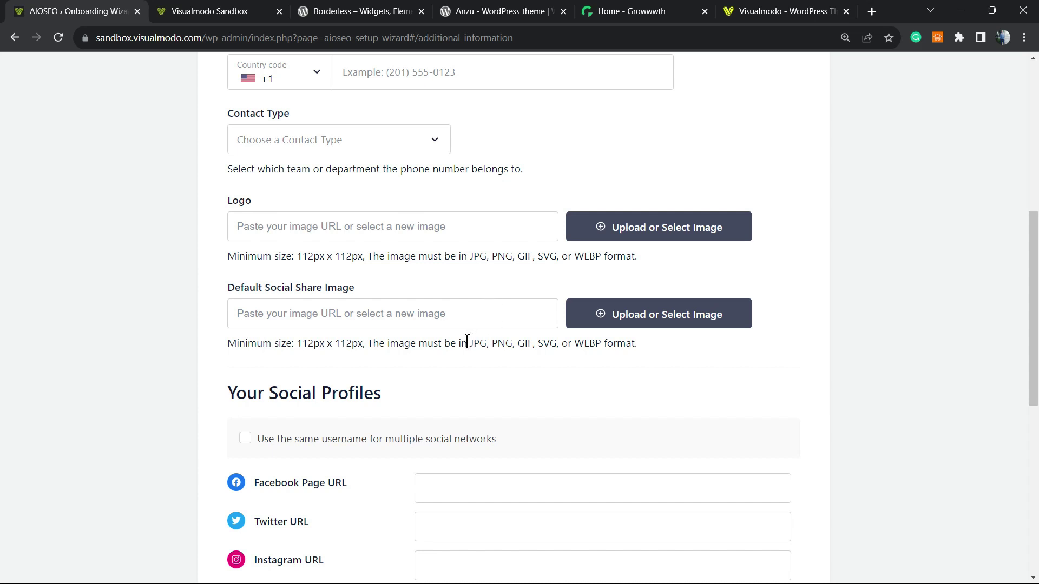
scroll(466, 343, down, 4)
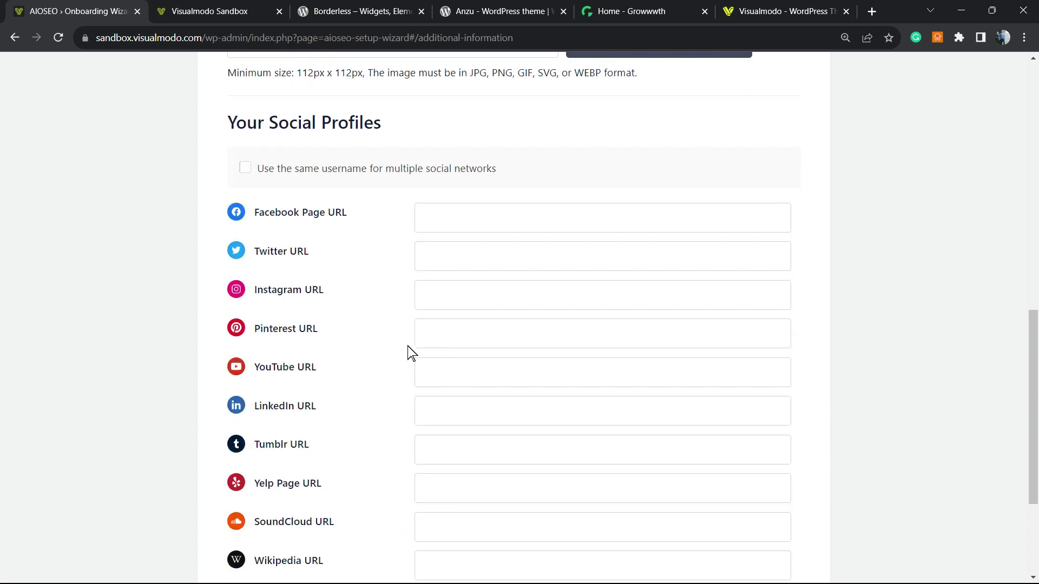
scroll(411, 352, up, 2)
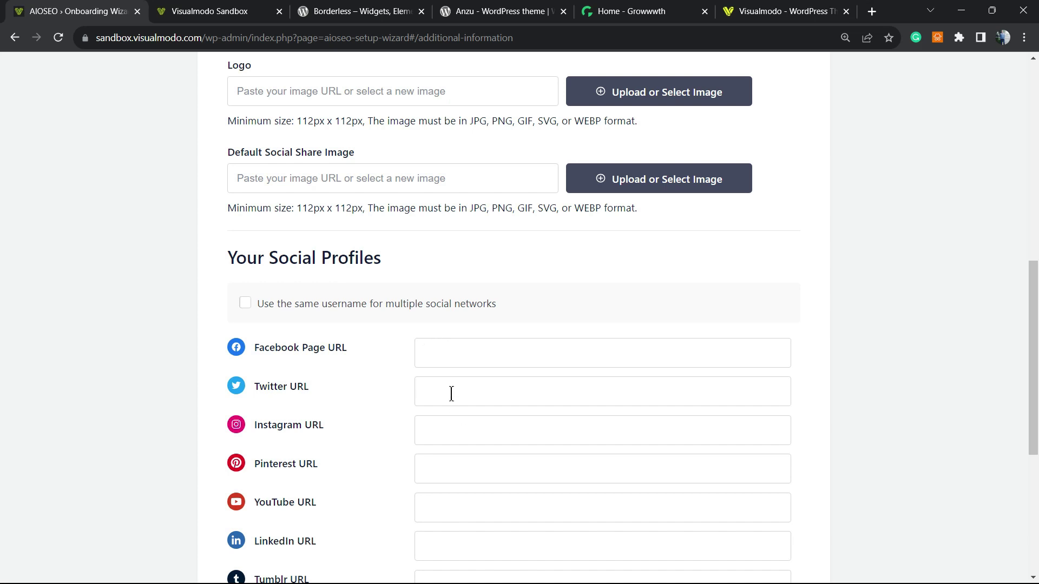
scroll(443, 374, up, 6)
scroll(441, 368, down, 2)
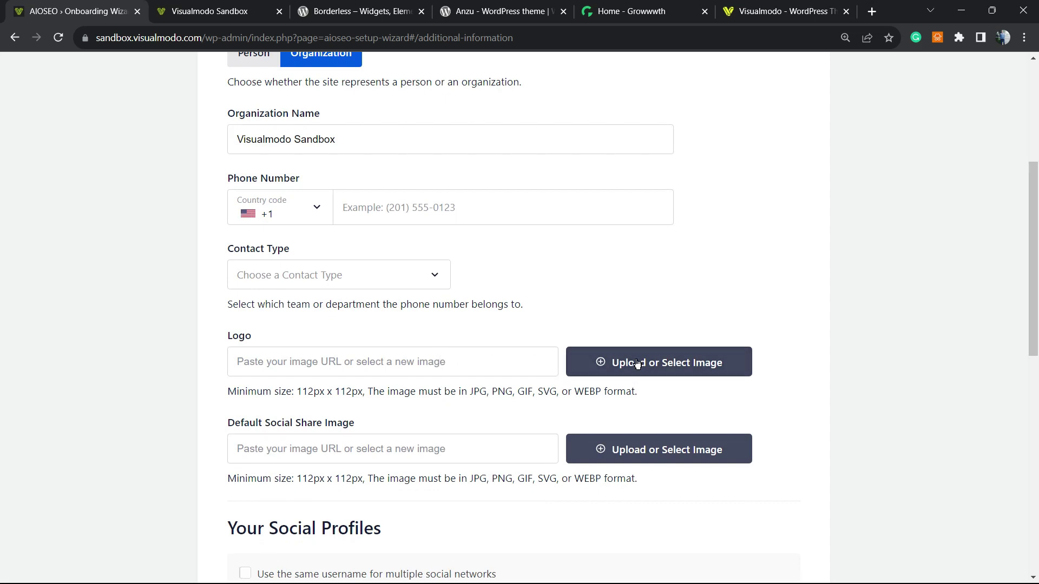
scroll(517, 354, down, 5)
scroll(512, 351, down, 4)
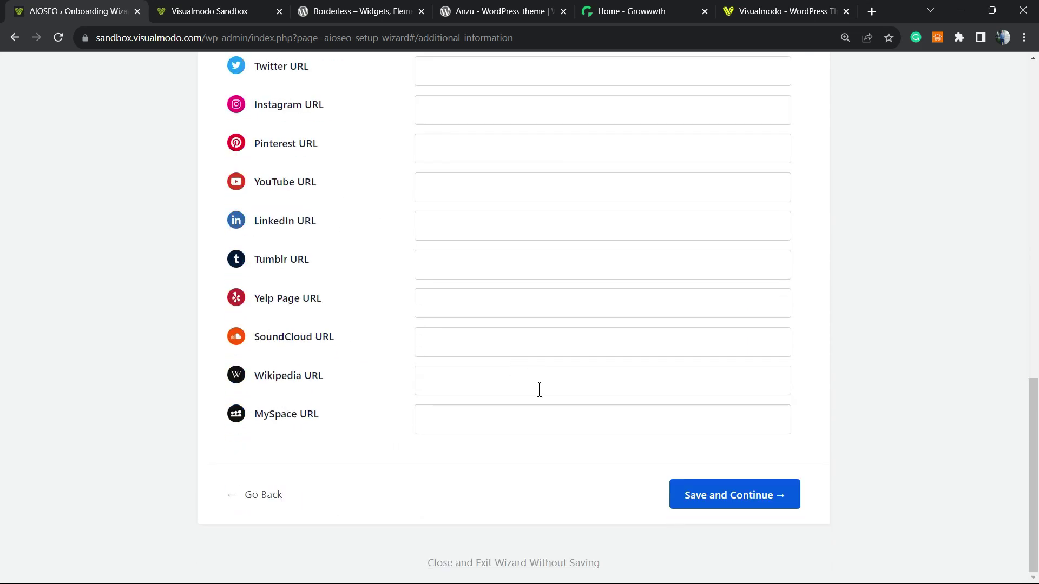
click(756, 494)
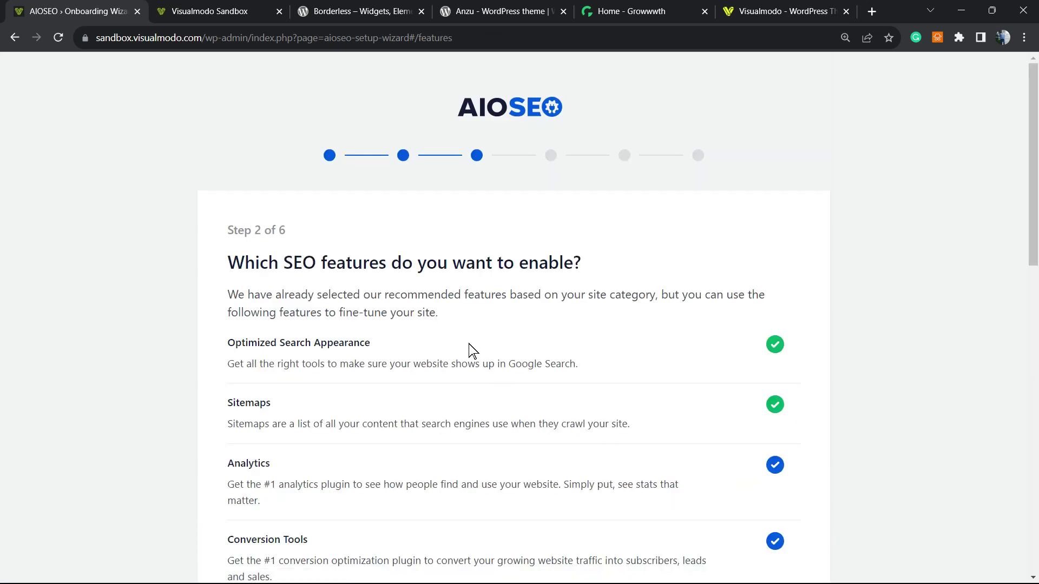
Save the SEO features, Search Appearance and Smart Recommendations wizard steps with defaults.
scroll(441, 323, down, 1)
scroll(442, 323, down, 15)
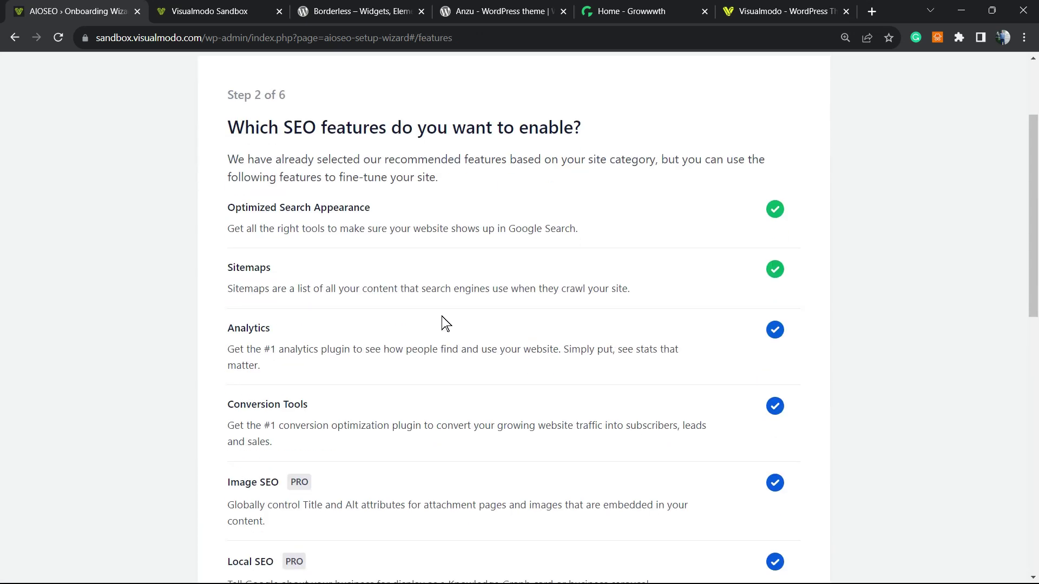
click(743, 467)
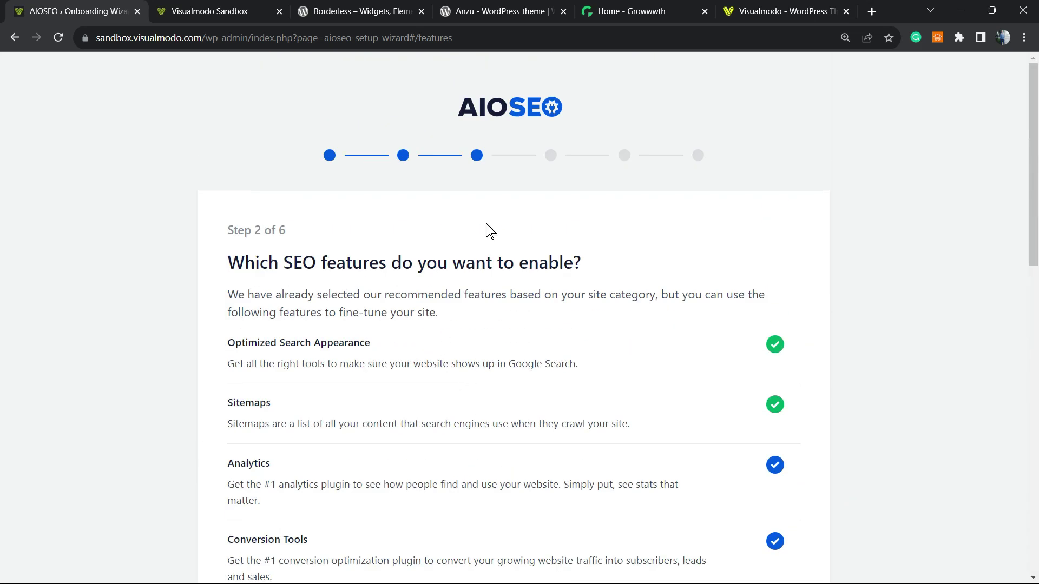
scroll(579, 303, down, 5)
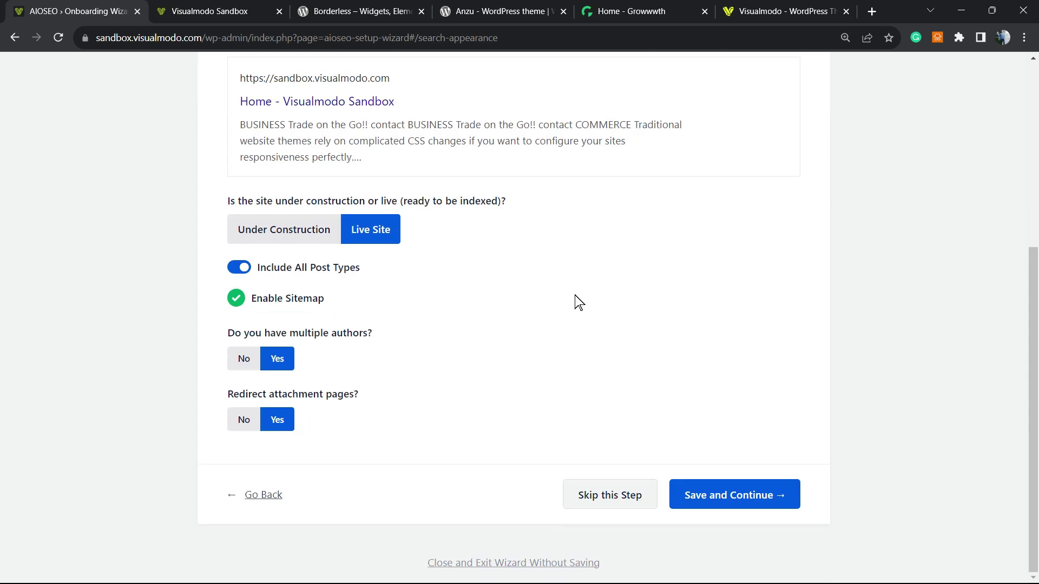
click(699, 507)
scroll(580, 307, down, 1)
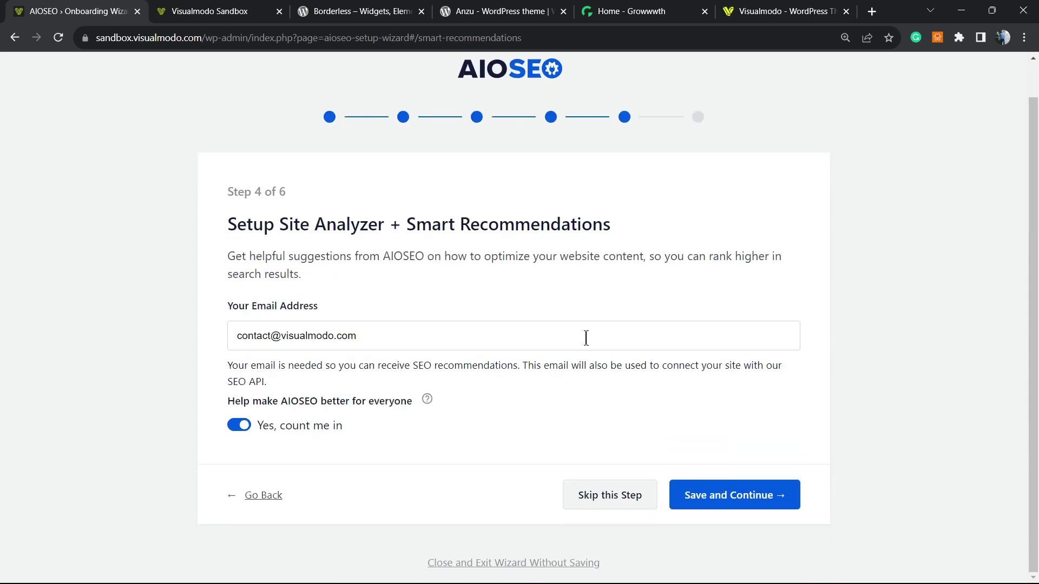
click(691, 498)
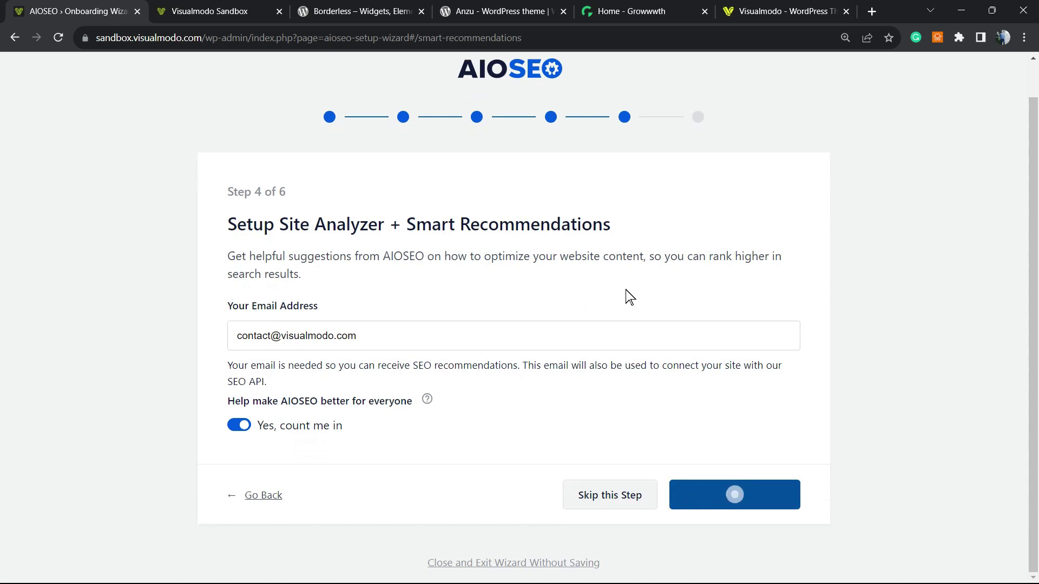
Close the Pro purchase offer and resubmit the Smart Recommendations step.
scroll(590, 281, down, 3)
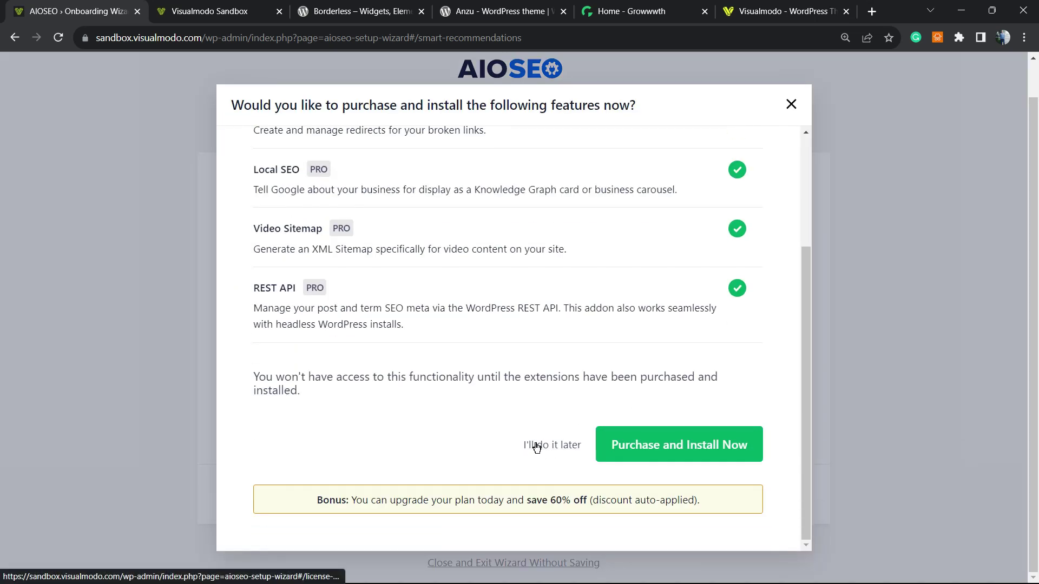
scroll(510, 331, up, 3)
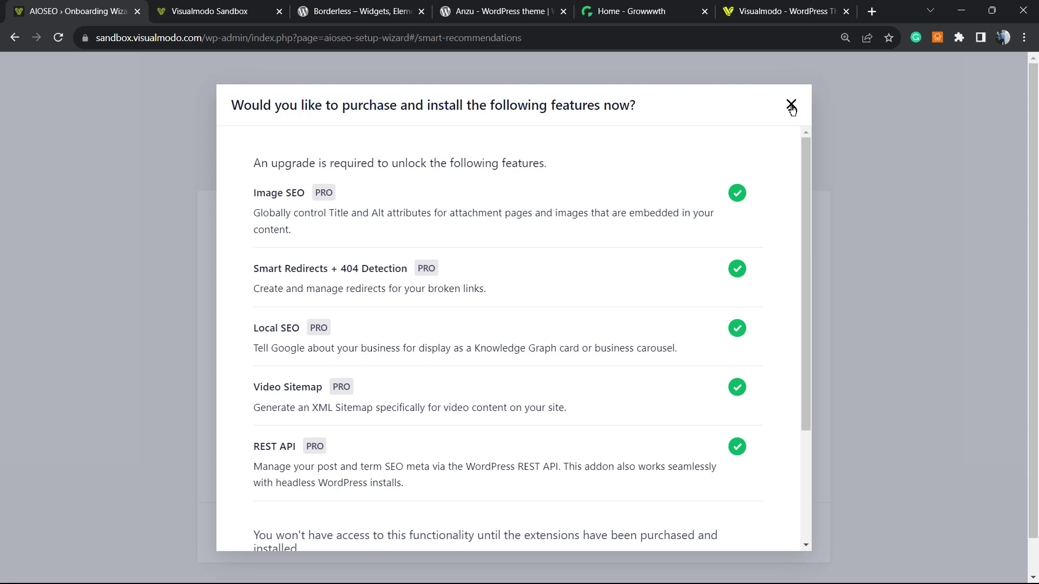
click(791, 105)
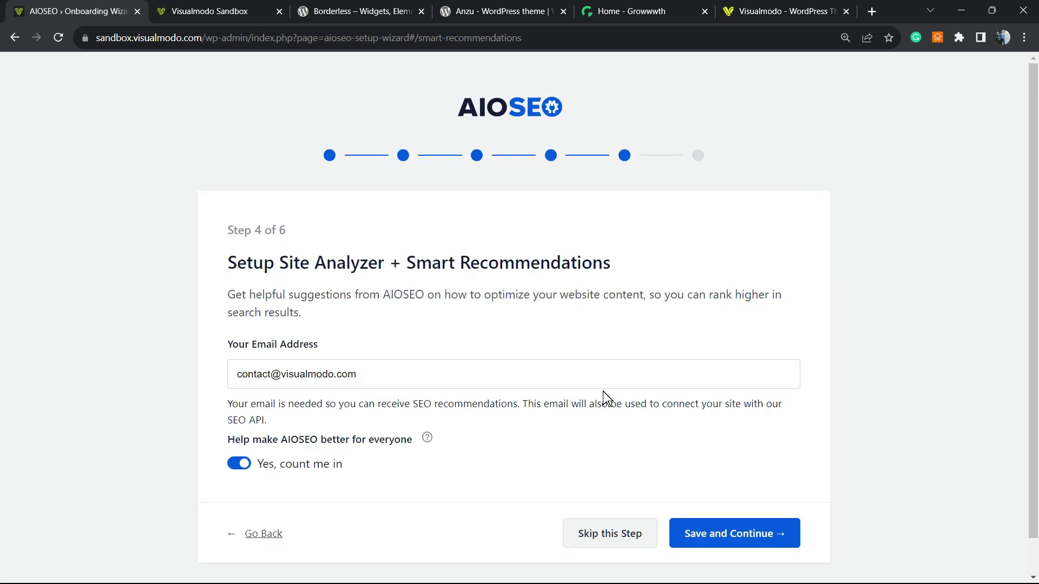
scroll(611, 422, down, 1)
click(689, 499)
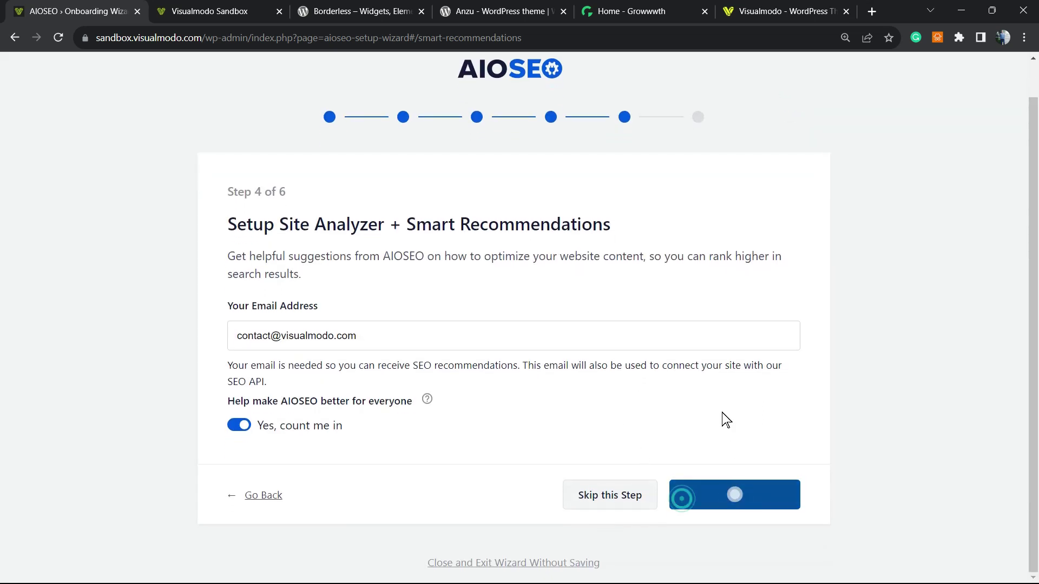
Choose "I'll do it later" for Pro features and skip the license key step.
scroll(685, 393, down, 3)
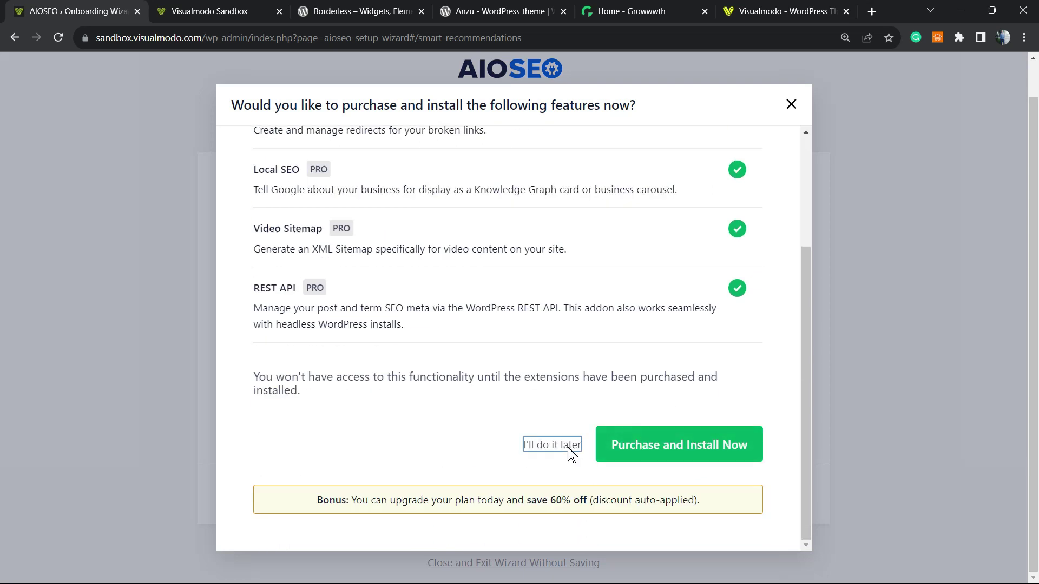
click(541, 382)
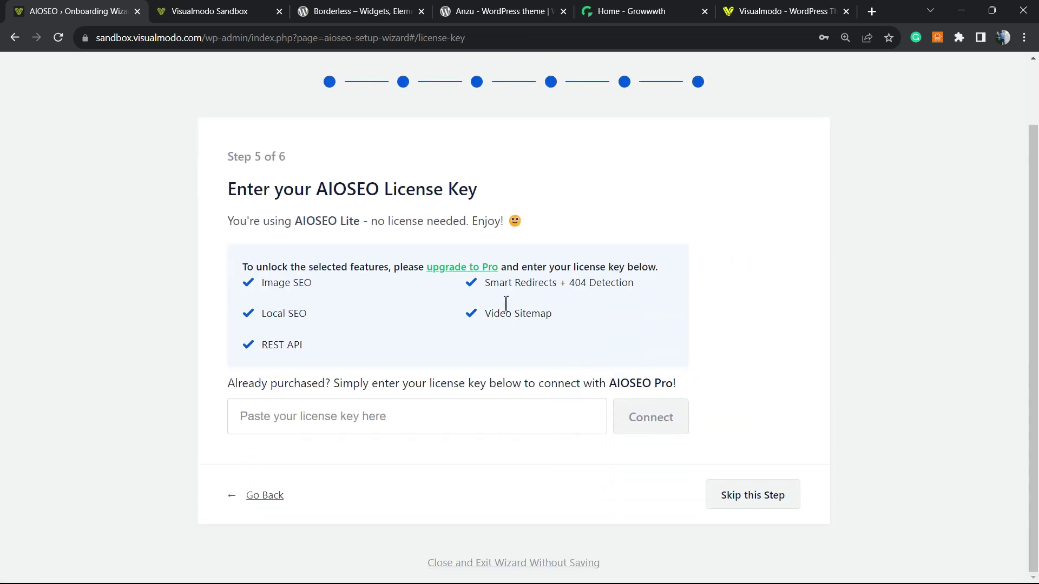
click(722, 498)
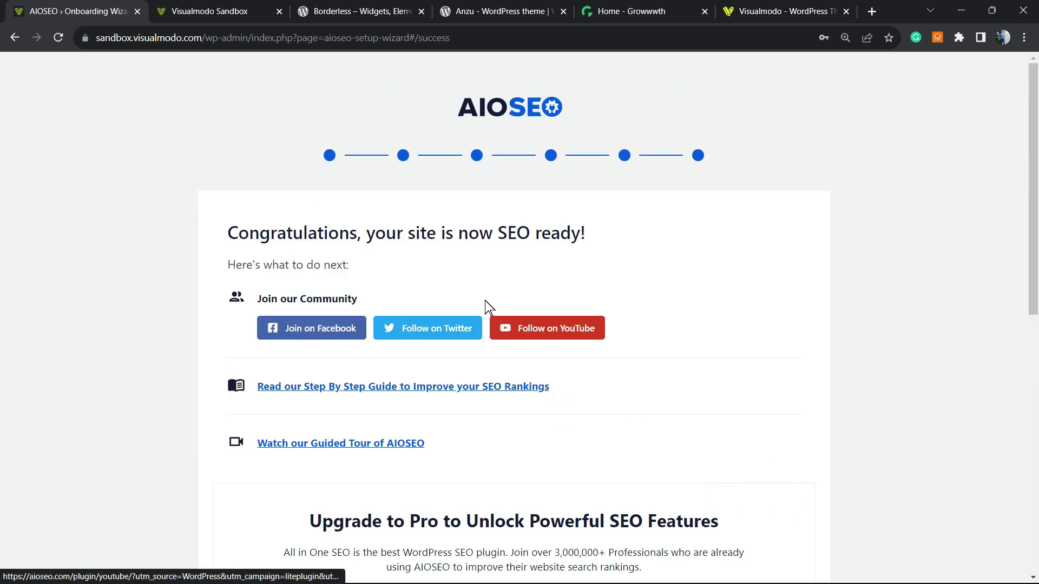
scroll(485, 301, down, 10)
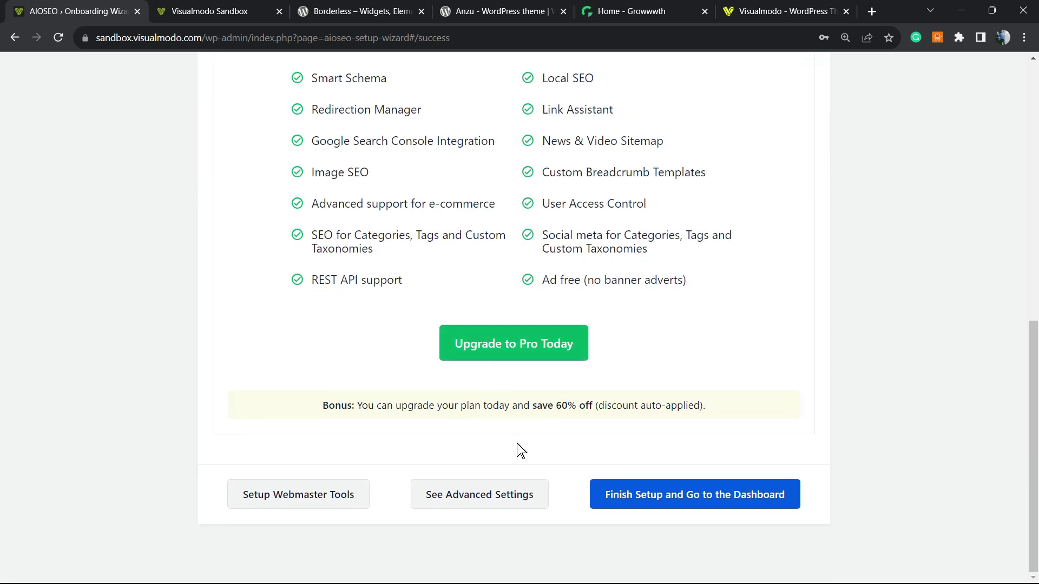
Finish the wizard and check the AIOSEO dashboard's SEO Site Score of 63/100.
click(635, 499)
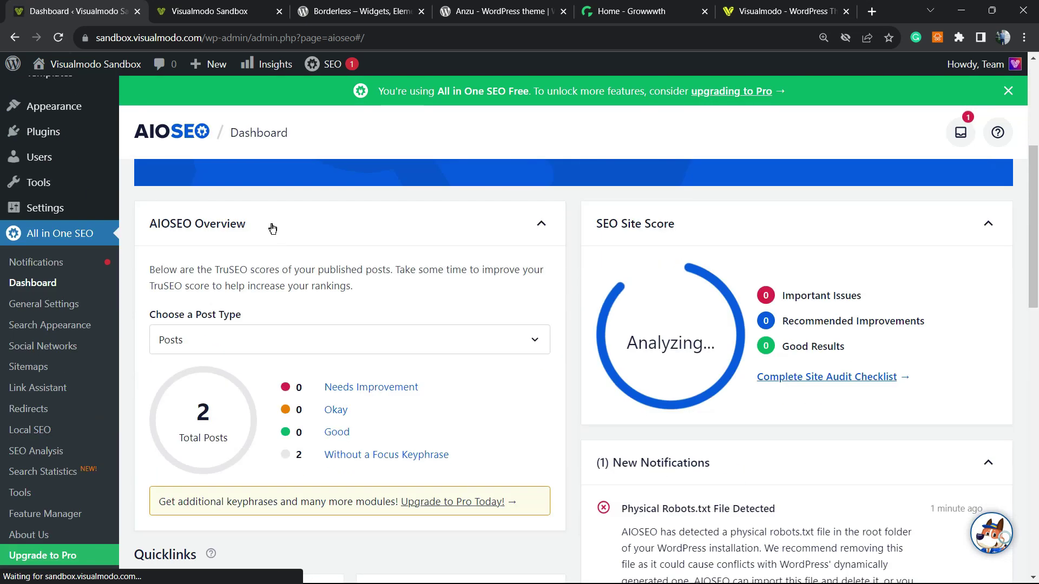
scroll(272, 226, up, 5)
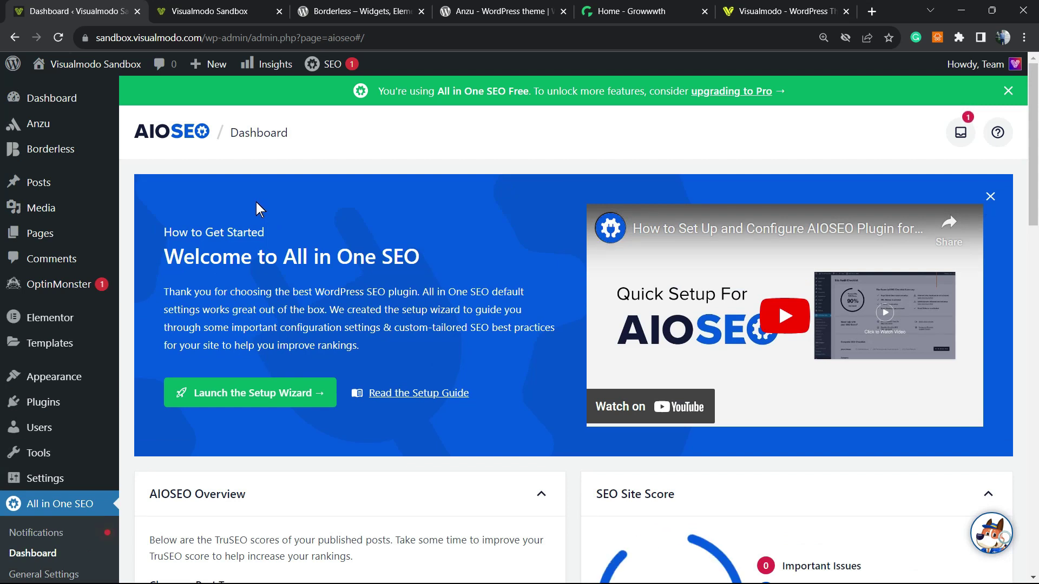
scroll(254, 202, down, 5)
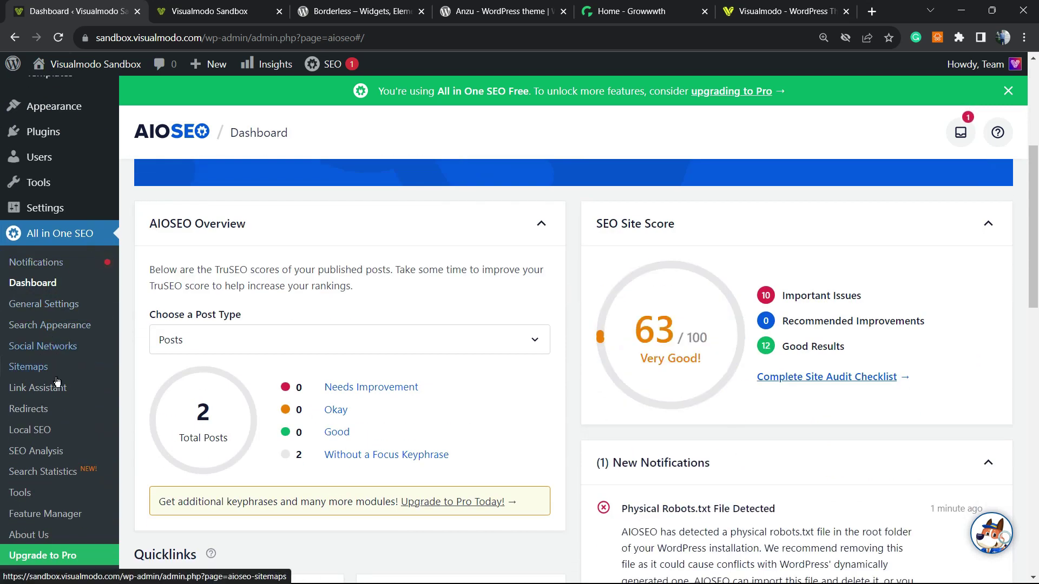
Open SEO Analysis and review the checklist: 22 items, 10 important issues, 12 good results.
click(46, 455)
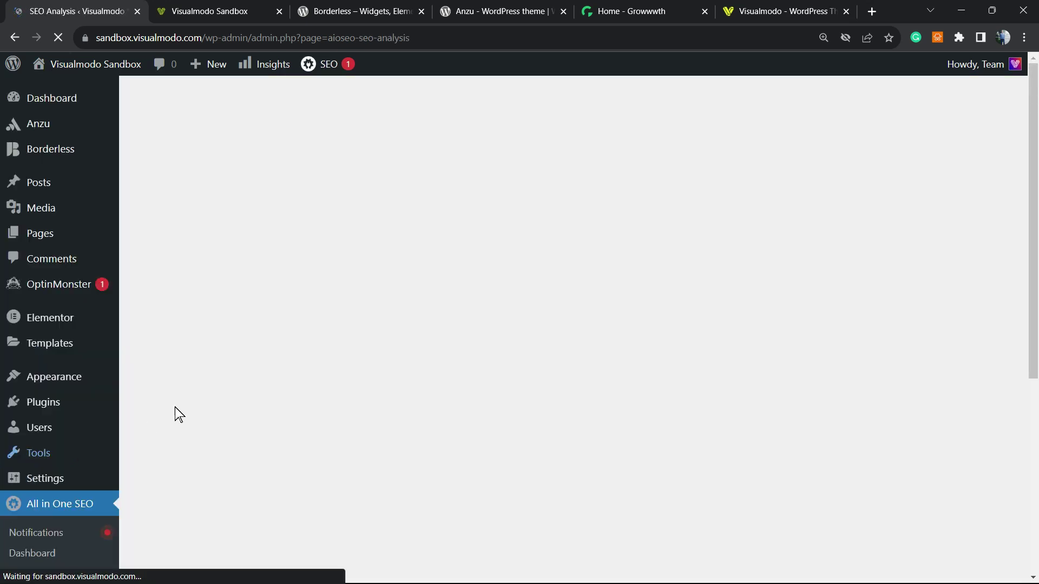
mouse_move(114, 330)
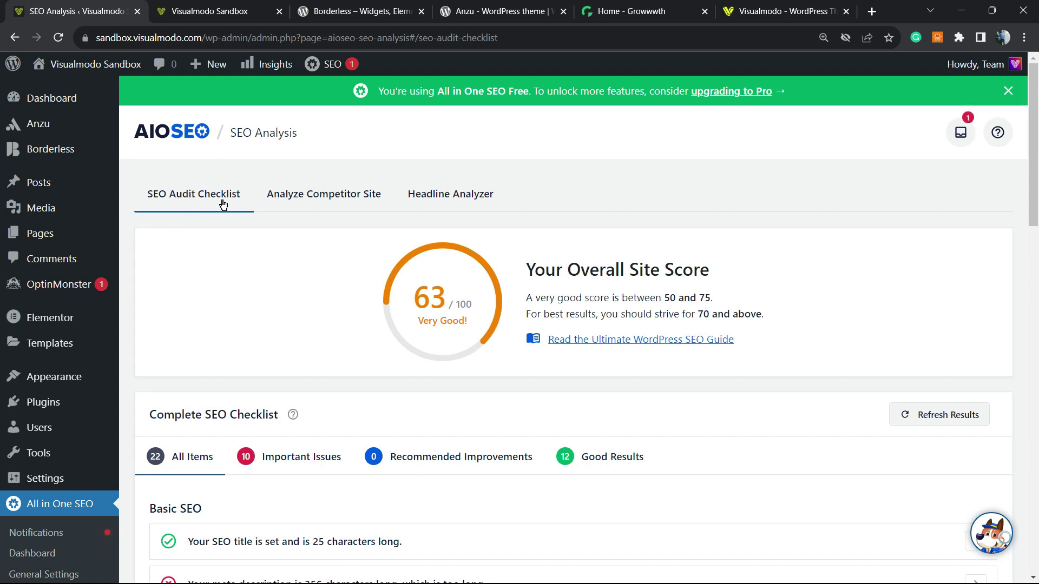
scroll(45, 286, down, 5)
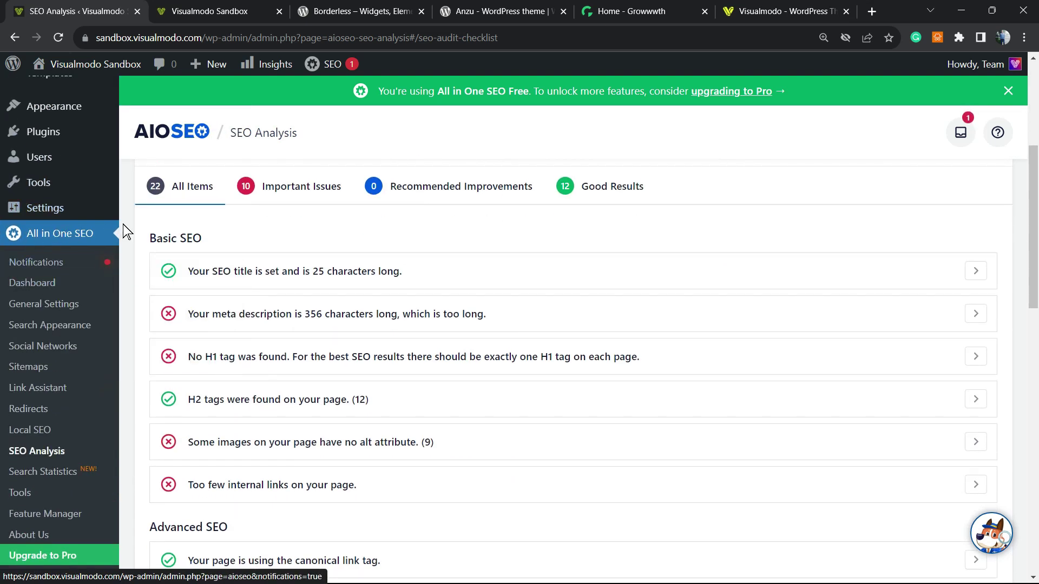
click(38, 453)
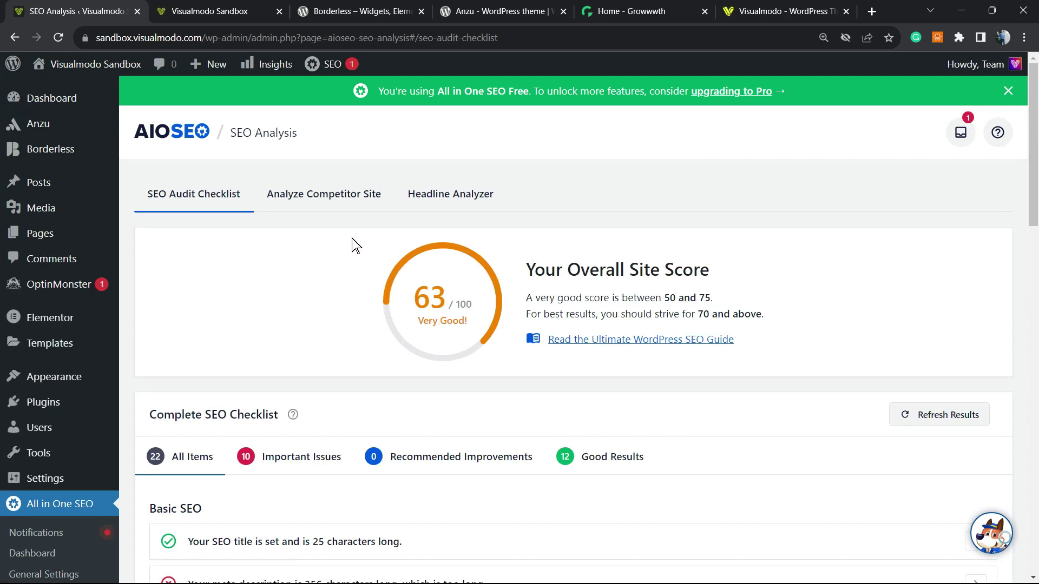
scroll(359, 244, down, 2)
scroll(362, 241, down, 2)
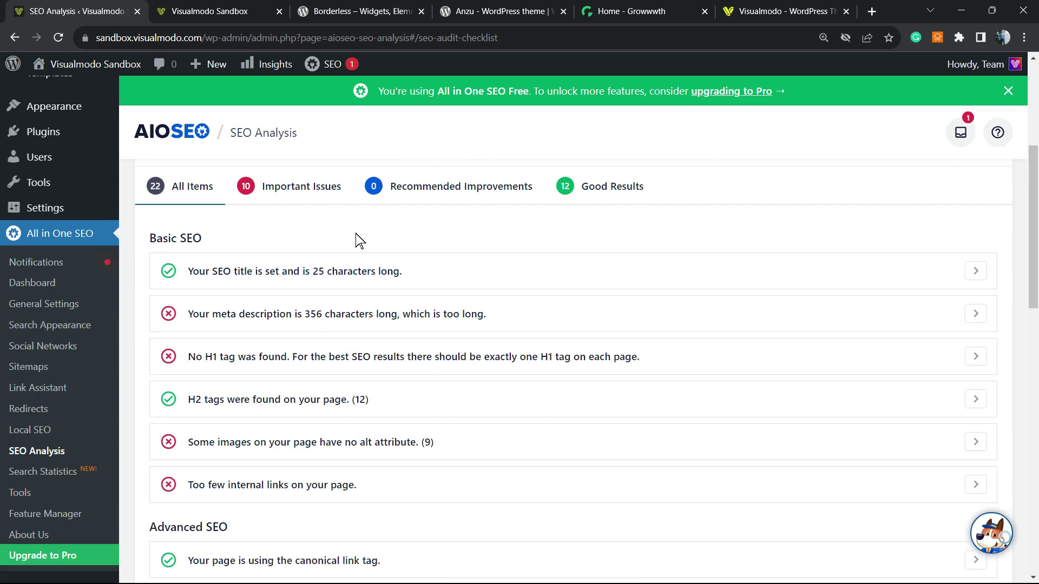
scroll(309, 262, down, 2)
scroll(307, 259, up, 2)
triple_click(297, 313)
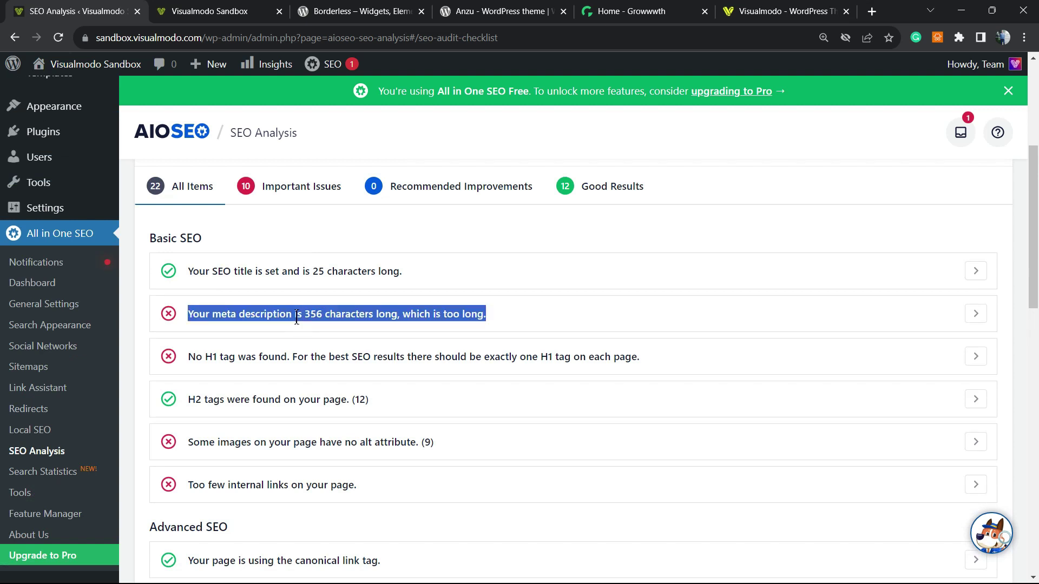
double_click(310, 315)
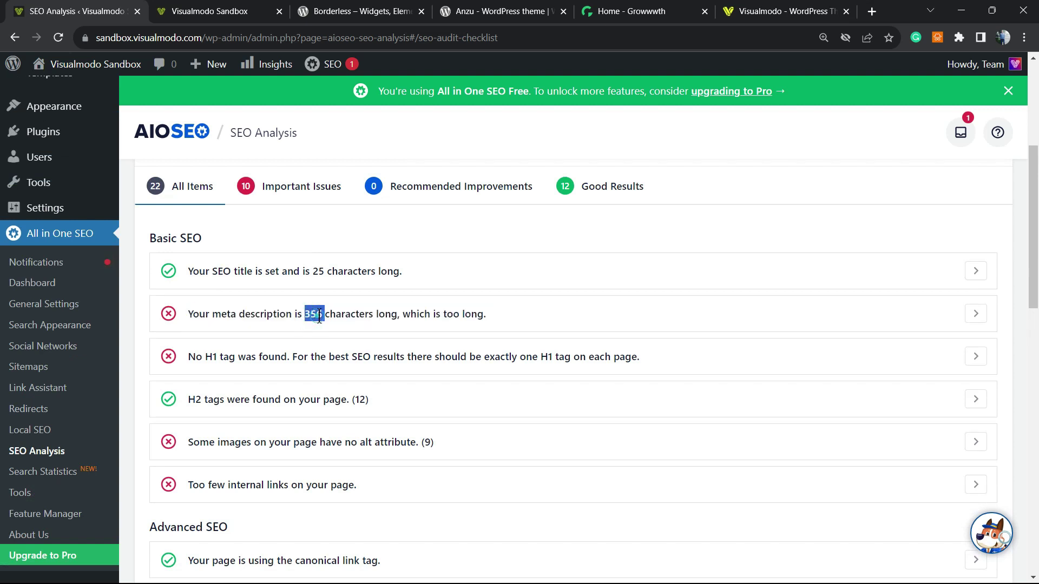
click(318, 318)
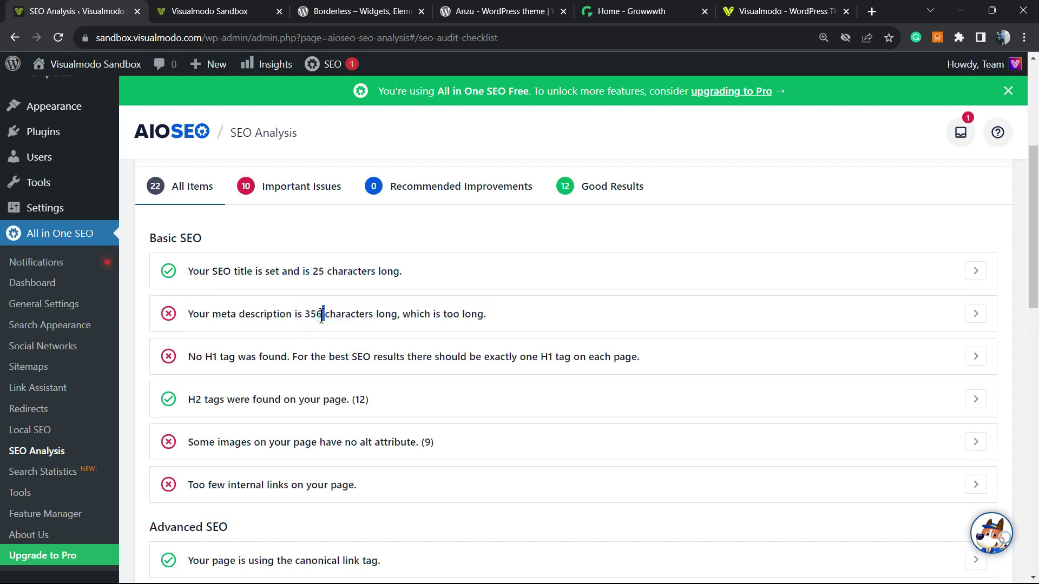
triple_click(393, 313)
scroll(356, 318, up, 3)
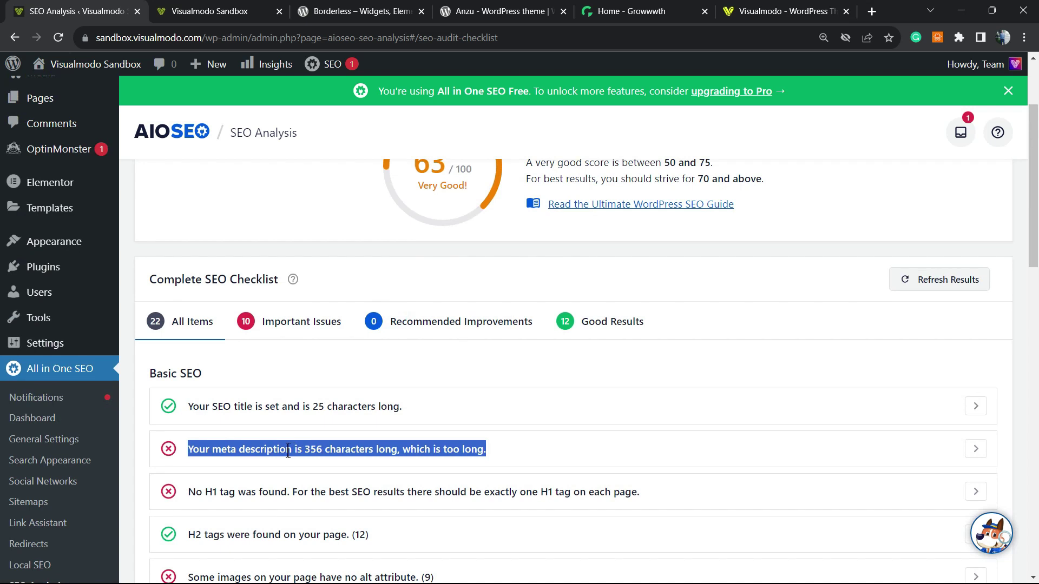
scroll(261, 432, down, 2)
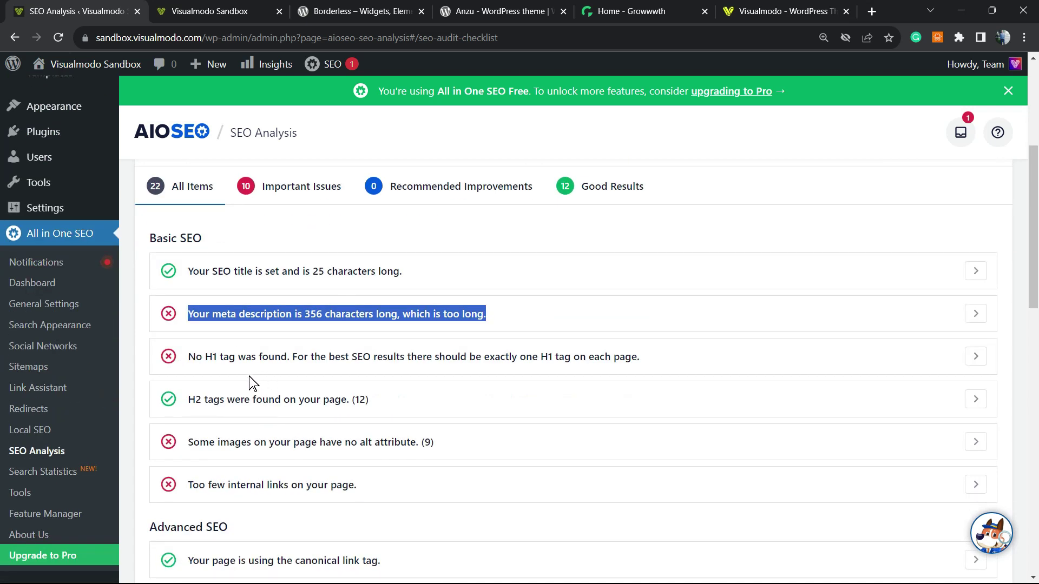
triple_click(232, 360)
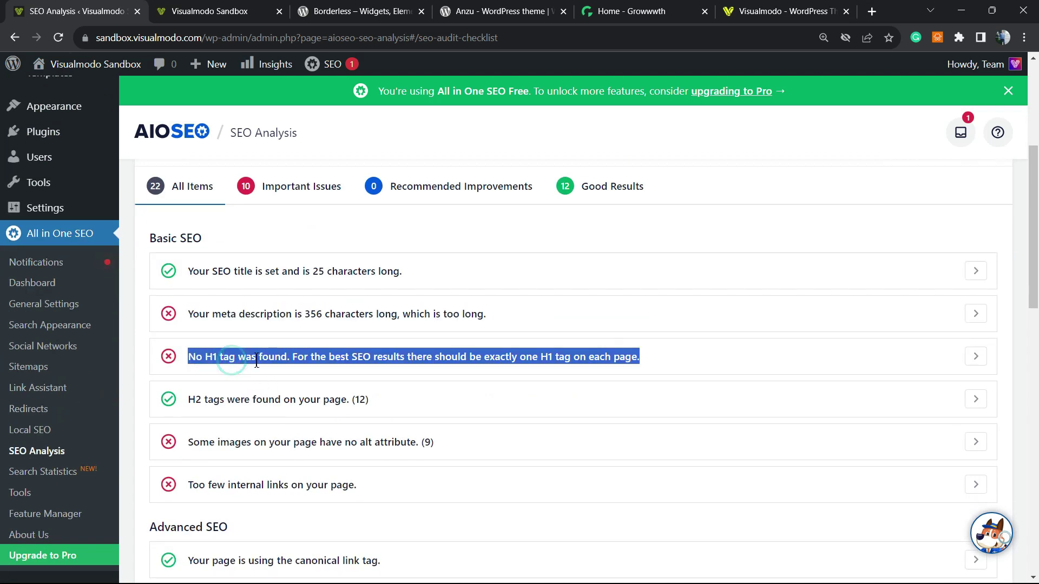
click(246, 359)
triple_click(220, 357)
click(482, 355)
double_click(495, 356)
click(504, 353)
triple_click(539, 353)
click(568, 352)
triple_click(572, 353)
triple_click(569, 354)
scroll(313, 372, down, 2)
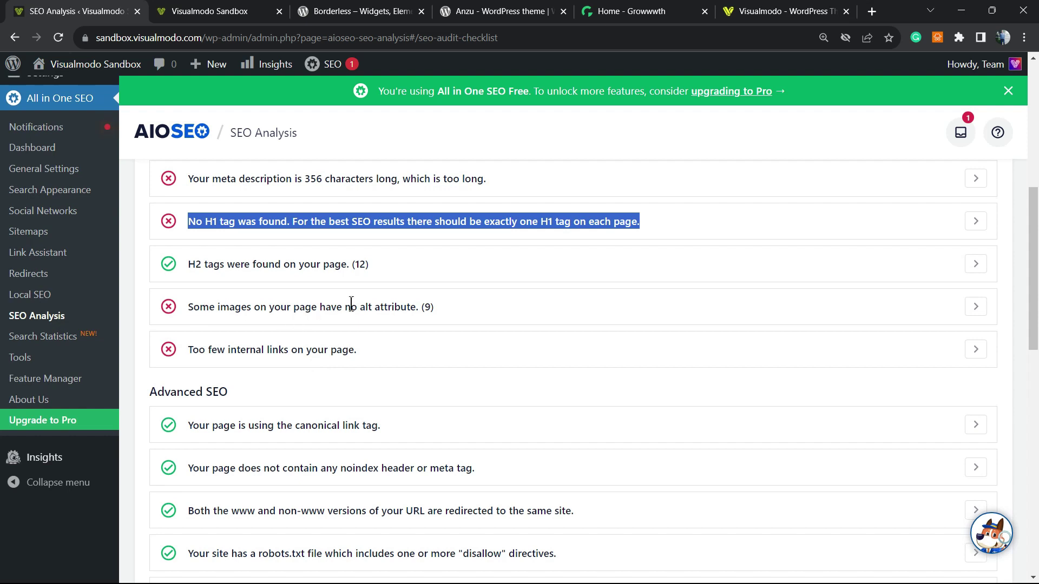
drag(361, 302, 427, 306)
triple_click(428, 307)
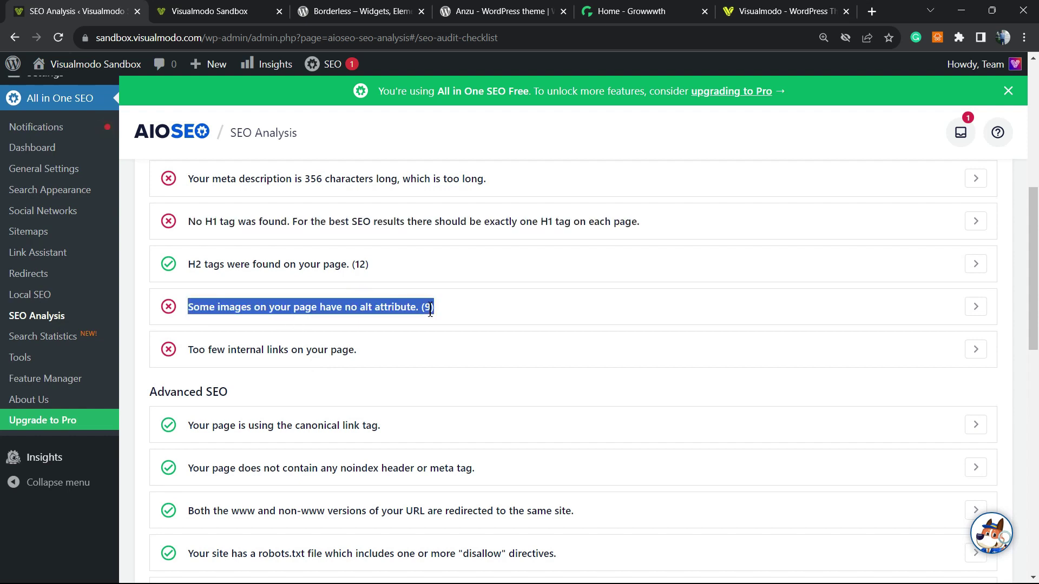
triple_click(398, 306)
scroll(377, 323, up, 2)
scroll(362, 342, down, 2)
triple_click(211, 350)
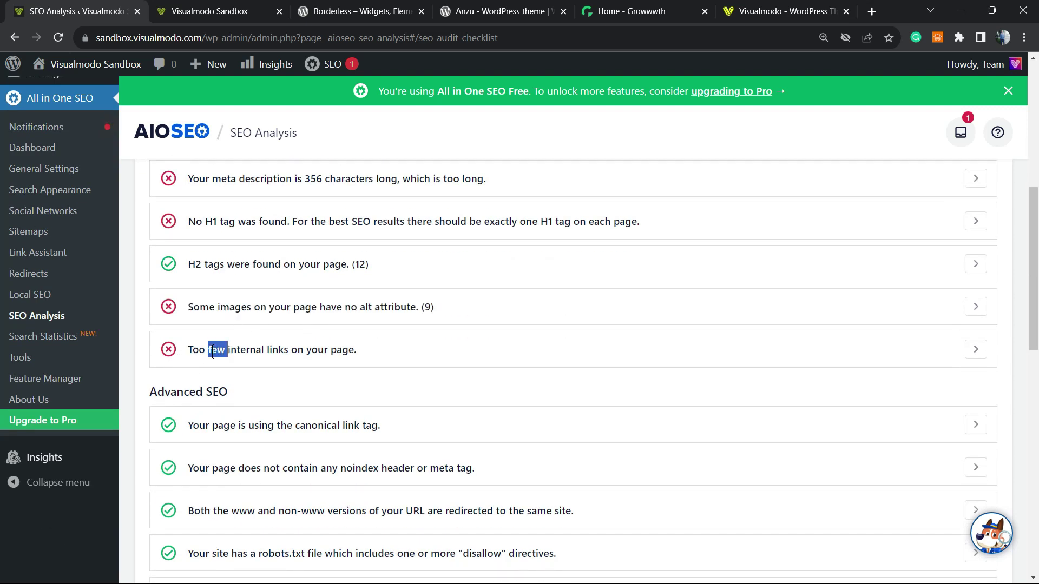
scroll(269, 353, up, 2)
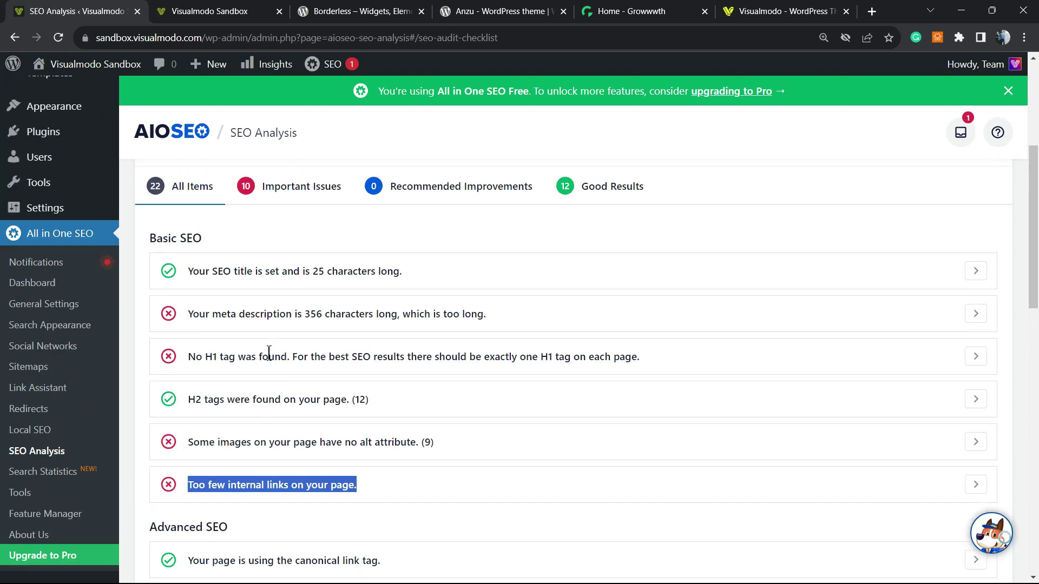
click(219, 16)
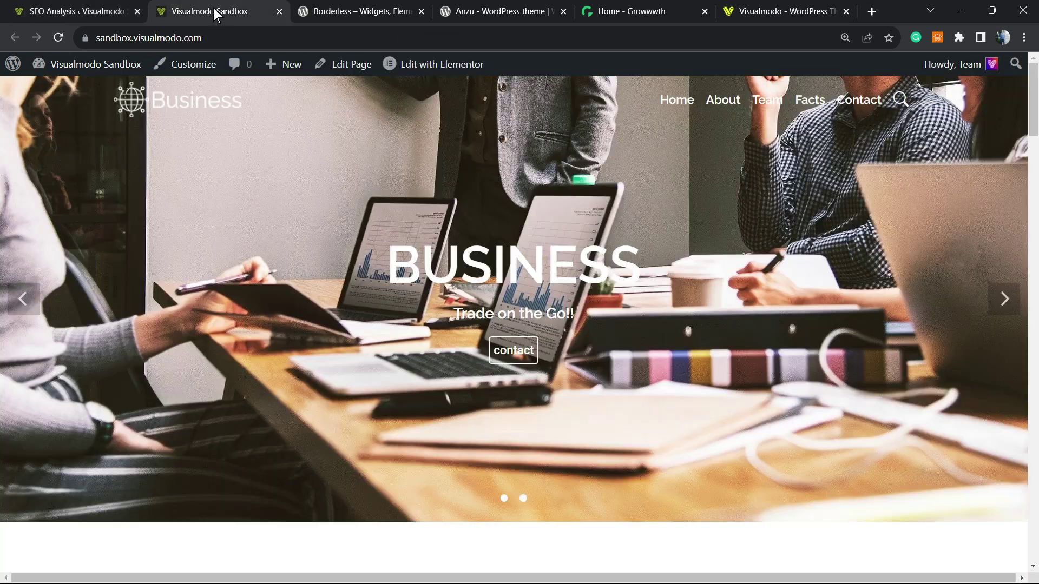
scroll(386, 334, down, 10)
scroll(385, 334, down, 15)
scroll(381, 323, down, 5)
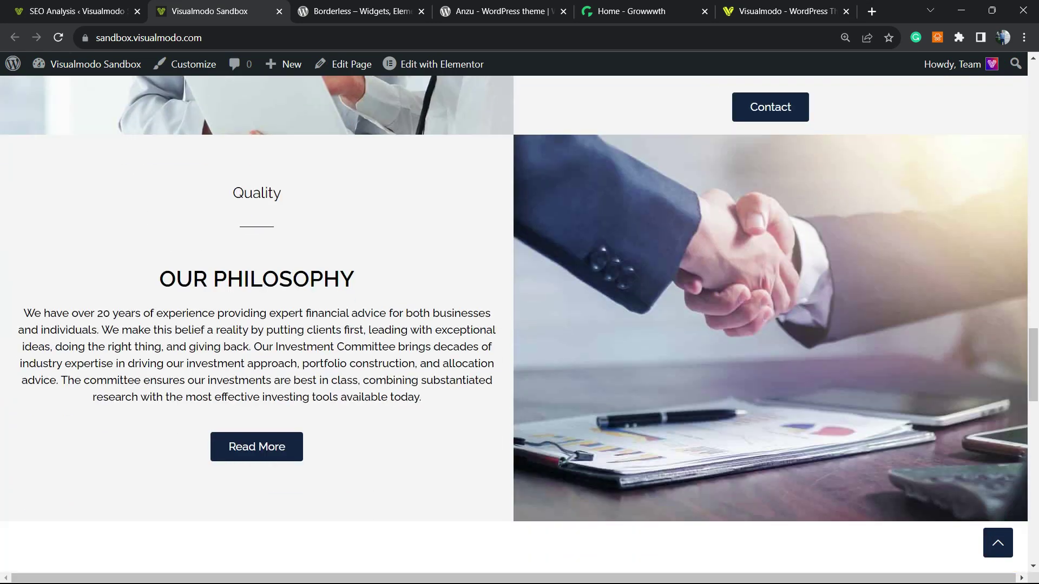
key(ctrl+shift+Tab)
scroll(340, 280, down, 8)
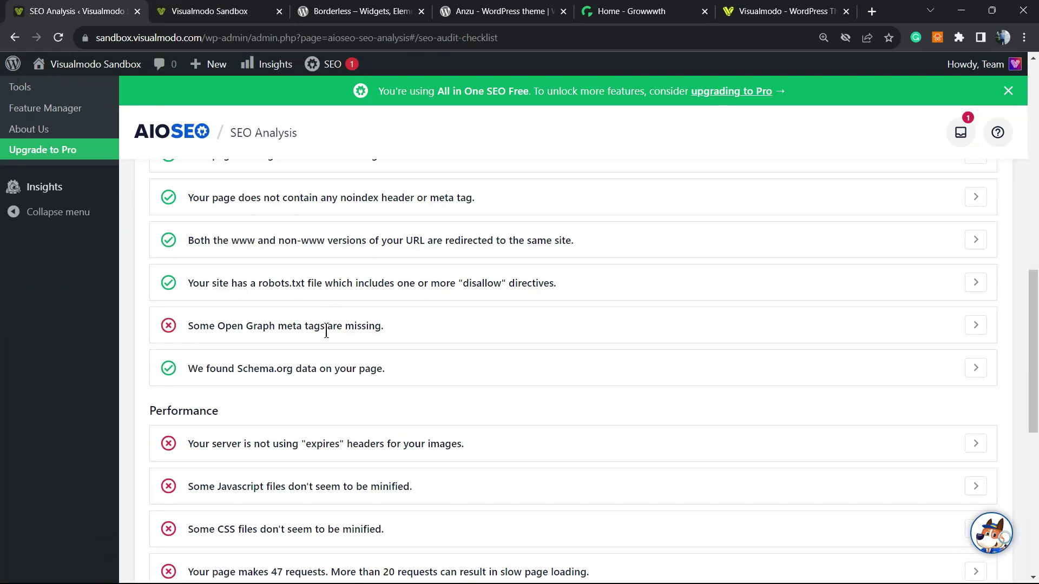
scroll(327, 324, up, 3)
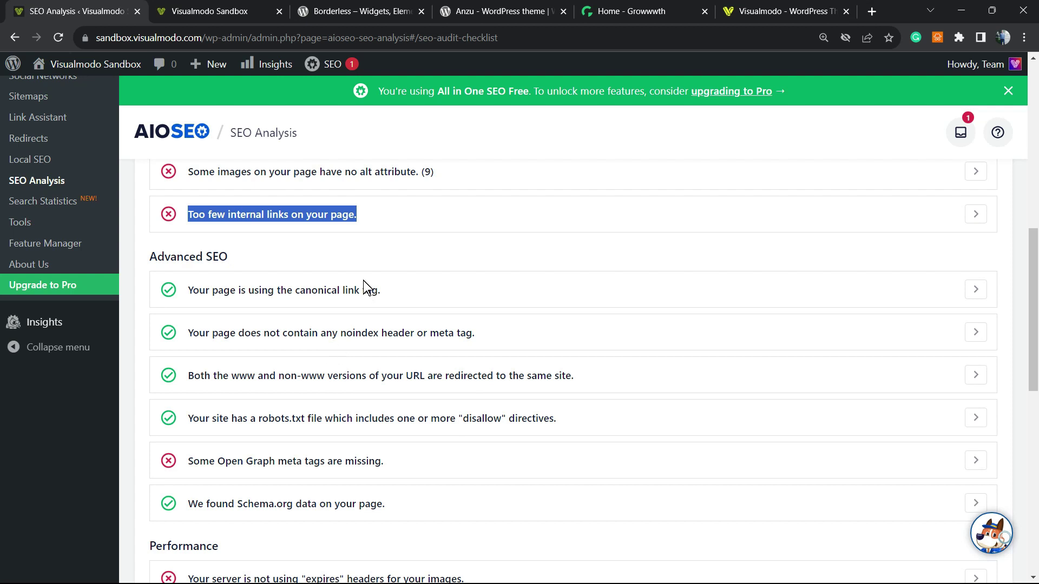
scroll(366, 278, down, 2)
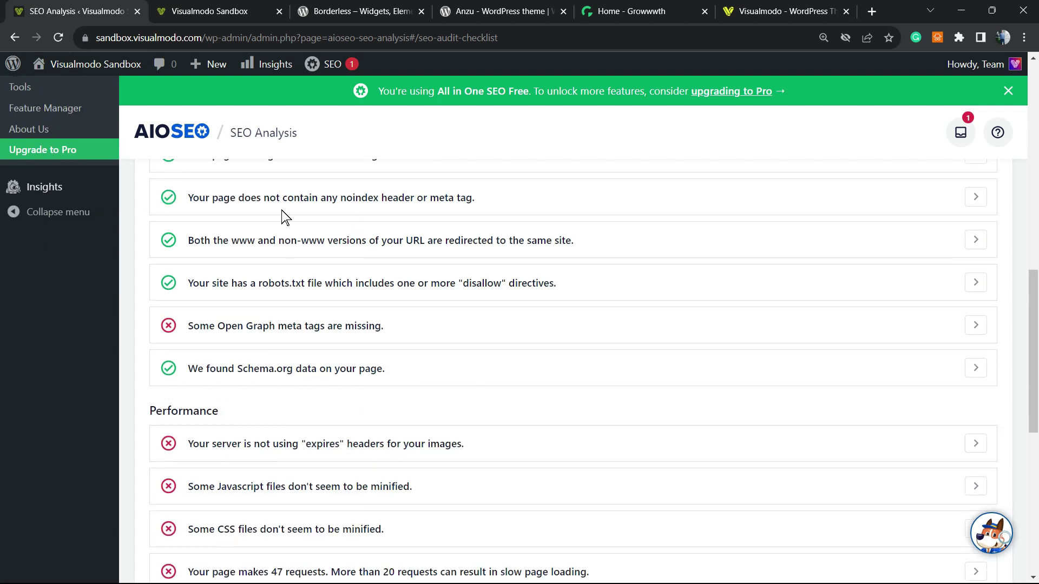
double_click(303, 323)
triple_click(303, 323)
drag(192, 326, 242, 326)
triple_click(255, 325)
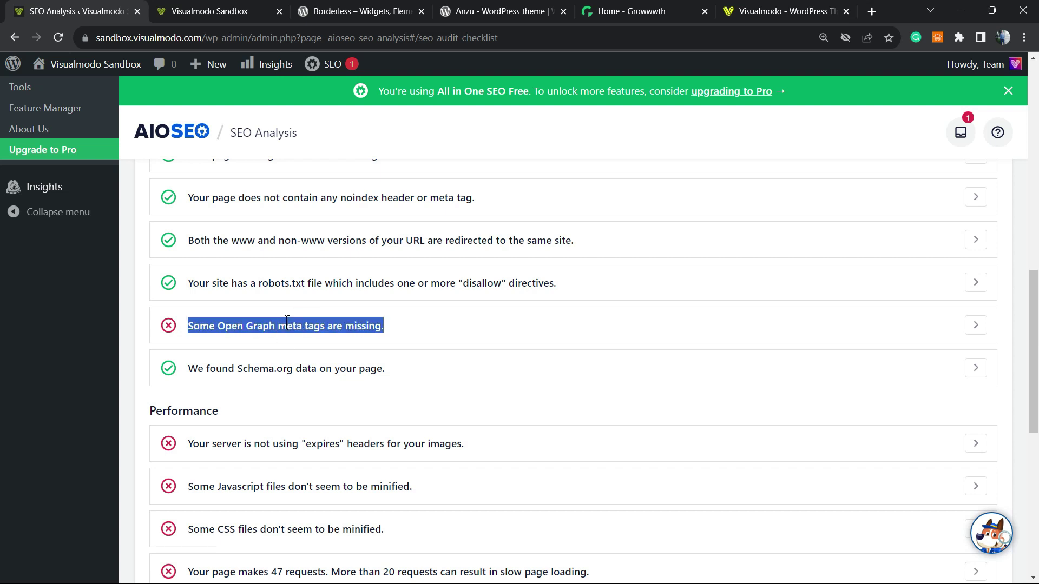
scroll(287, 321, down, 2)
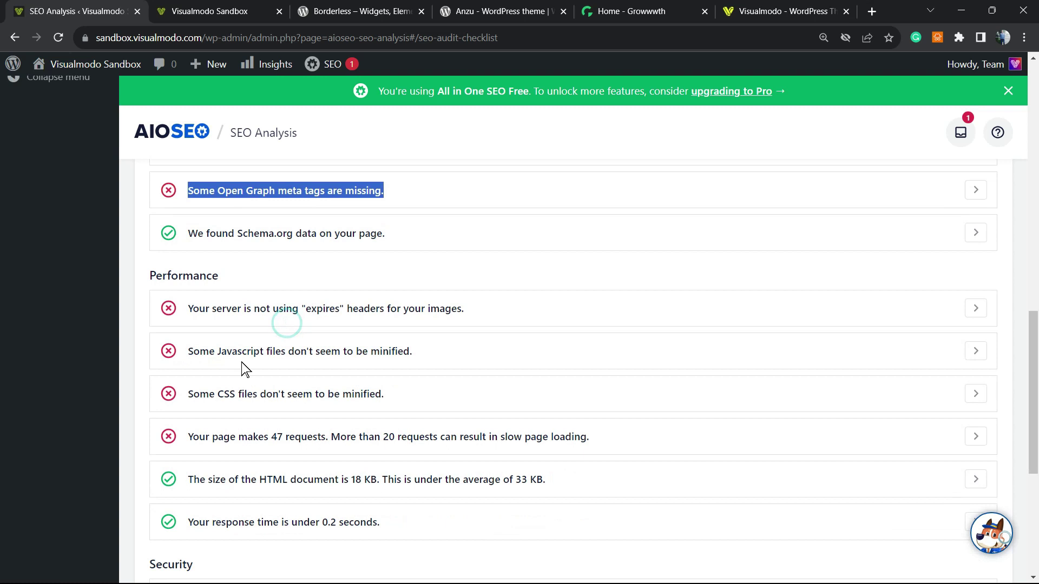
triple_click(217, 306)
triple_click(221, 312)
double_click(313, 308)
triple_click(350, 312)
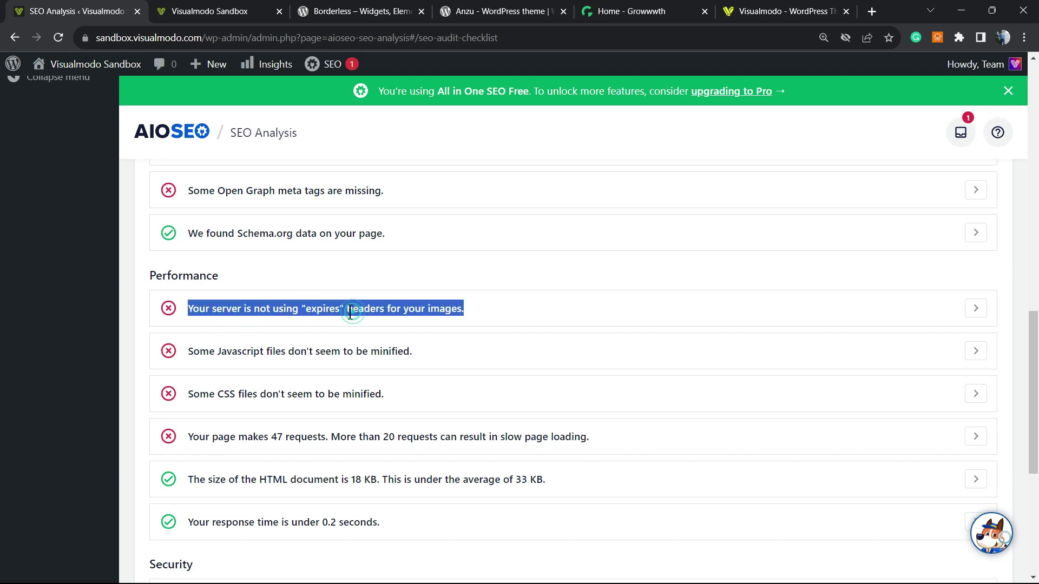
scroll(344, 320, down, 2)
scroll(242, 247, up, 2)
triple_click(212, 353)
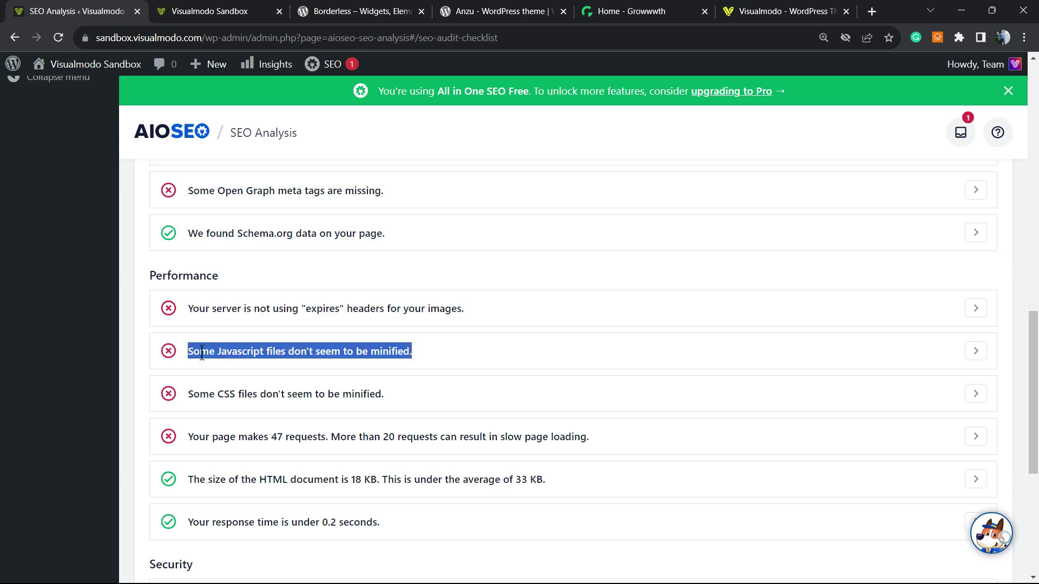
triple_click(204, 393)
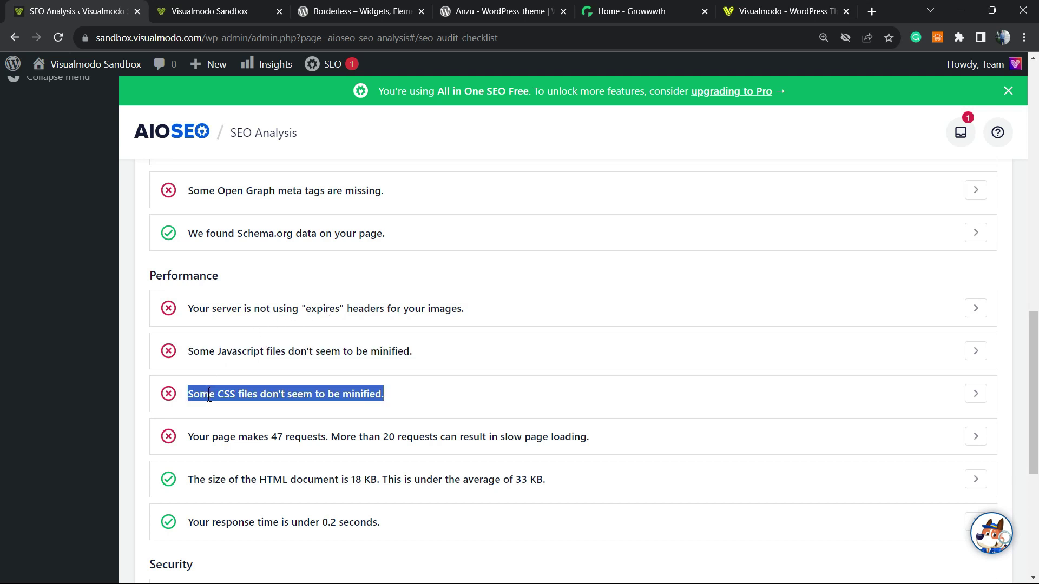
scroll(260, 379, down, 2)
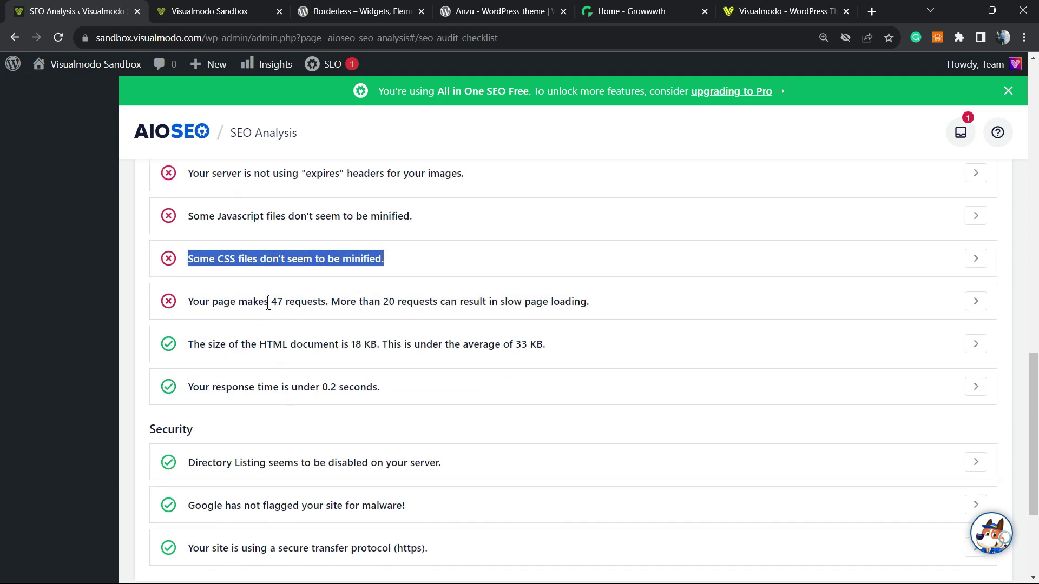
triple_click(233, 298)
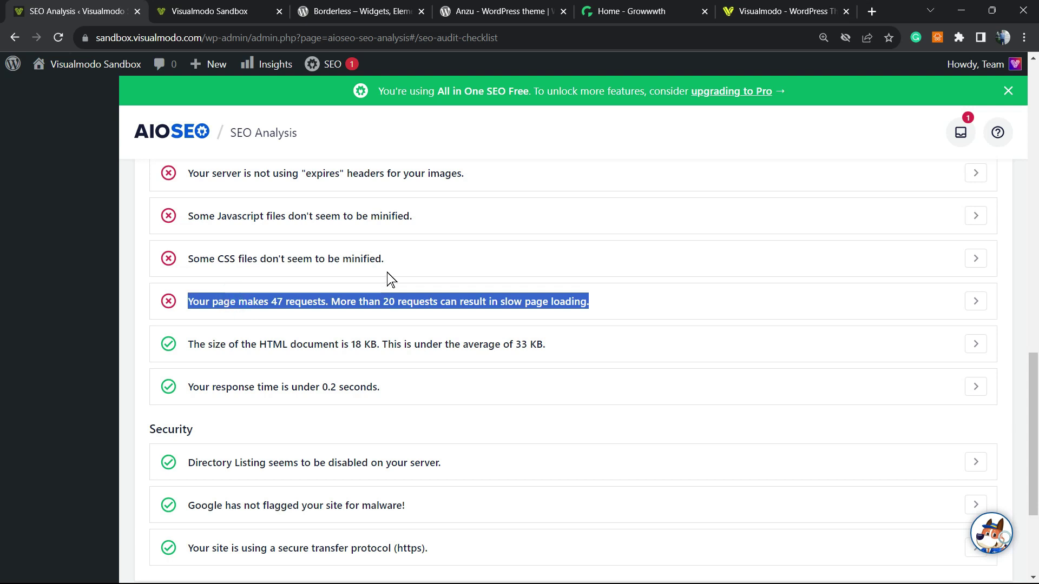
triple_click(266, 260)
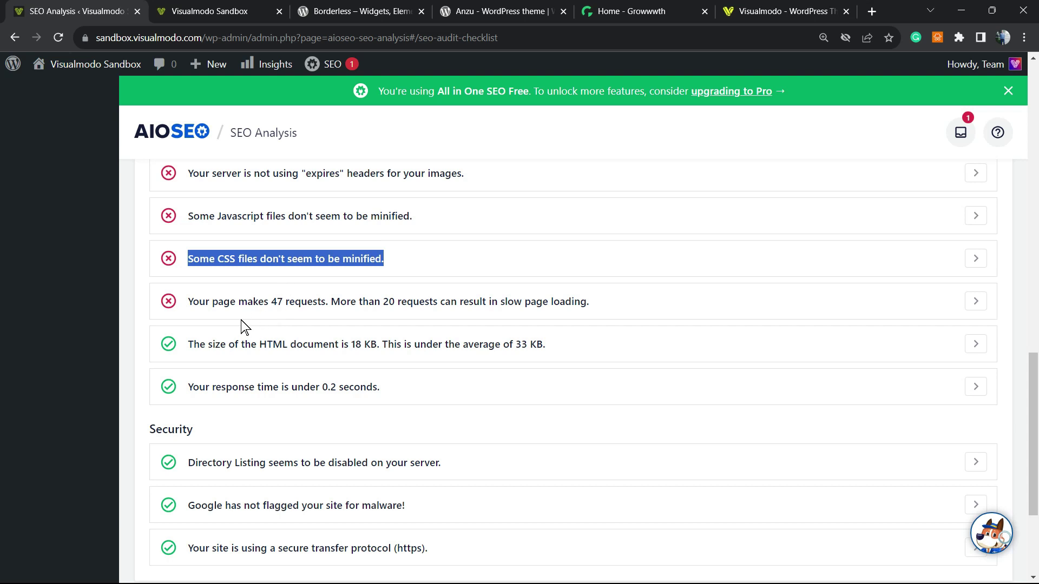
click(233, 299)
triple_click(234, 299)
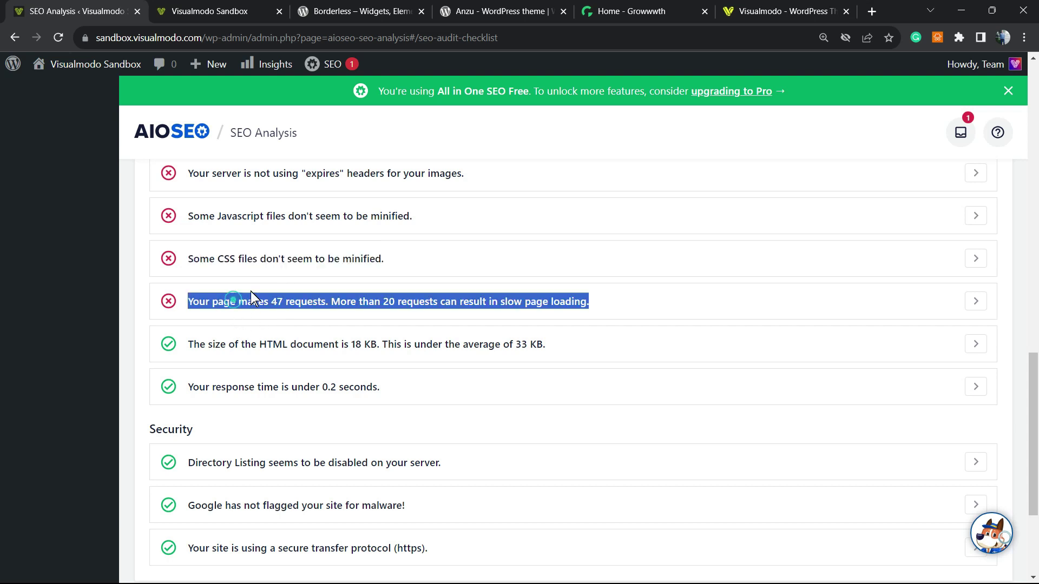
click(270, 301)
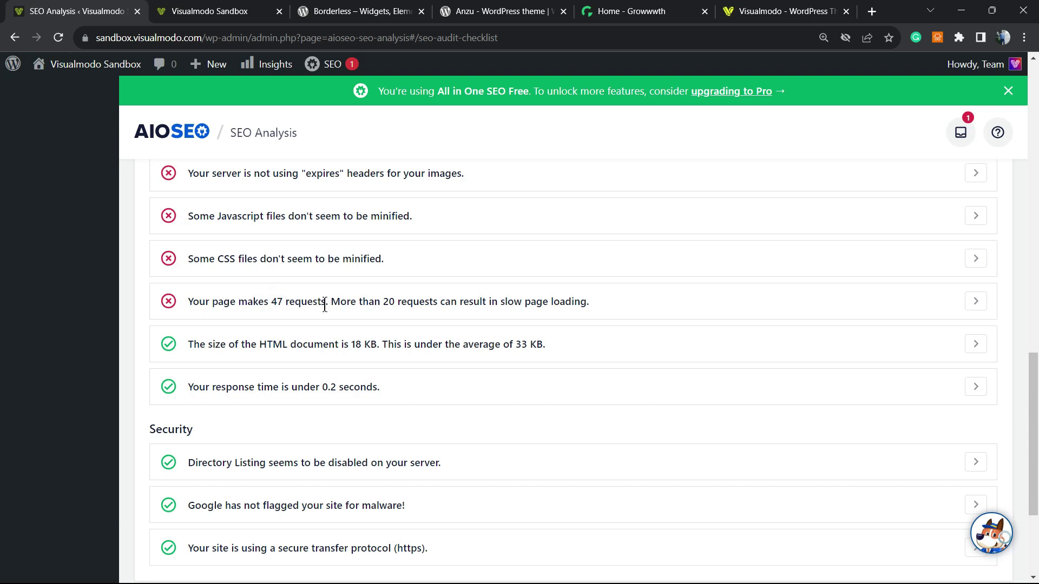
triple_click(519, 299)
Highlight the 63/100 Very Good! site score at the top of the audit.
scroll(471, 303, down, 4)
scroll(424, 306, up, 20)
scroll(373, 305, up, 2)
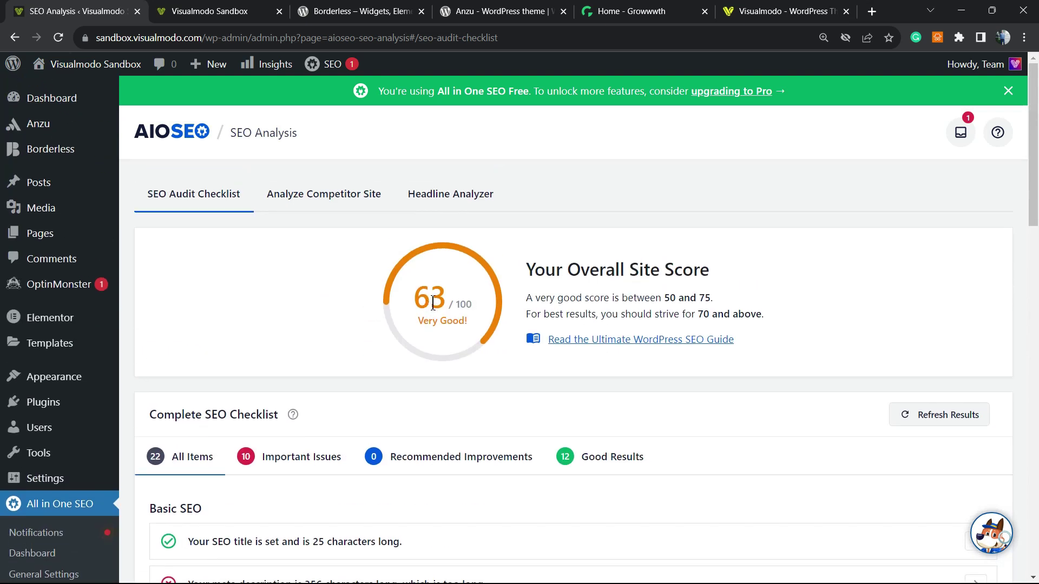
drag(424, 285, 466, 322)
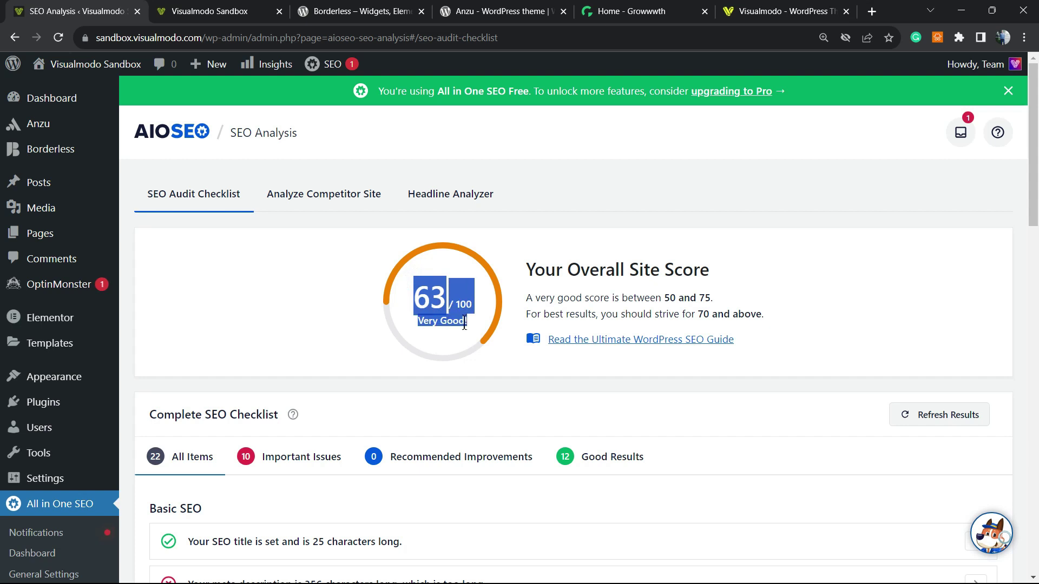
Filter the checklist by Important Issues, Good Results, then Recommended Improvements, which shows none.
scroll(403, 303, down, 2)
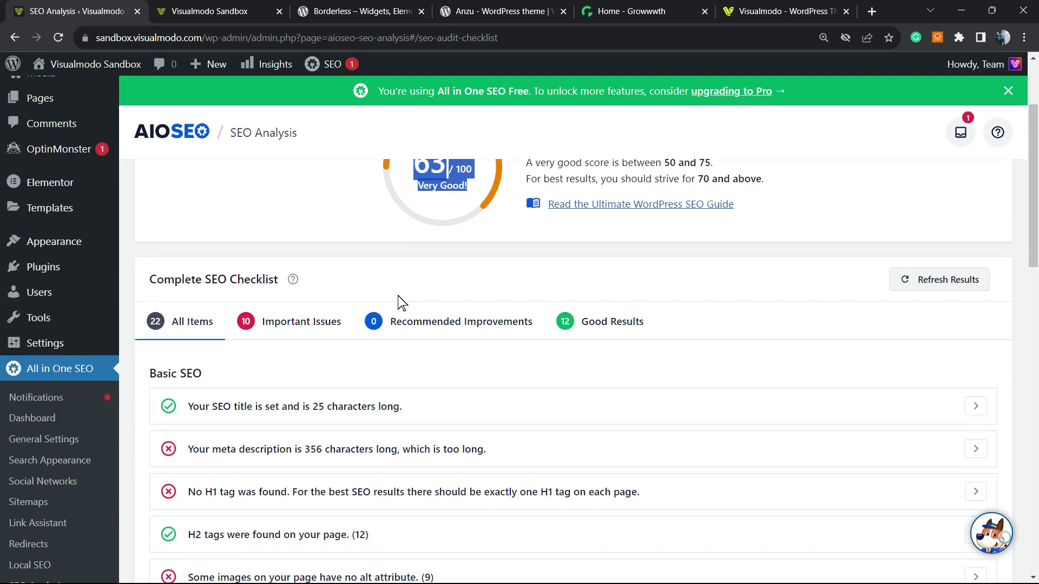
click(273, 323)
scroll(278, 313, down, 5)
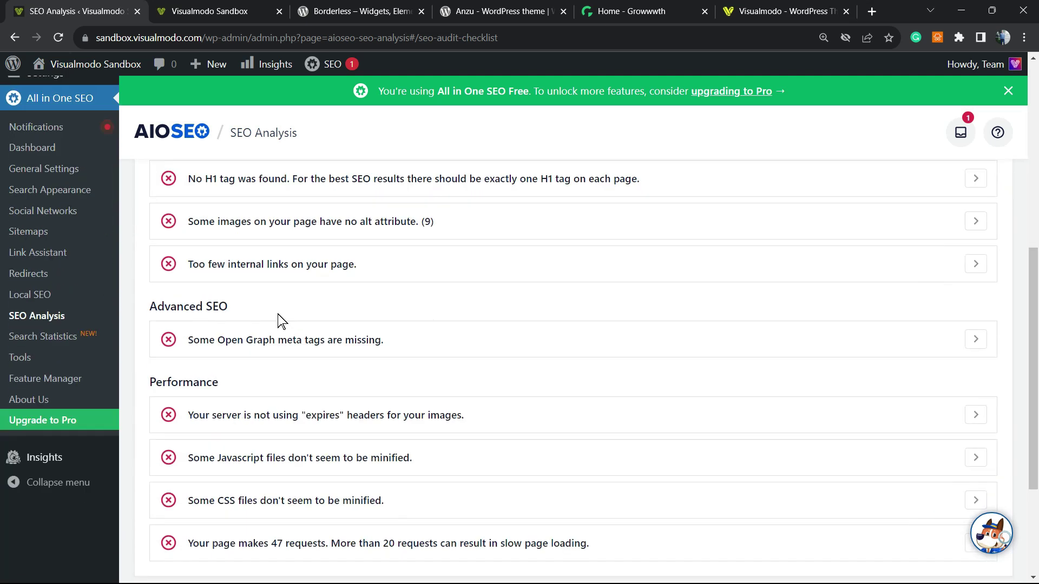
scroll(266, 317, up, 5)
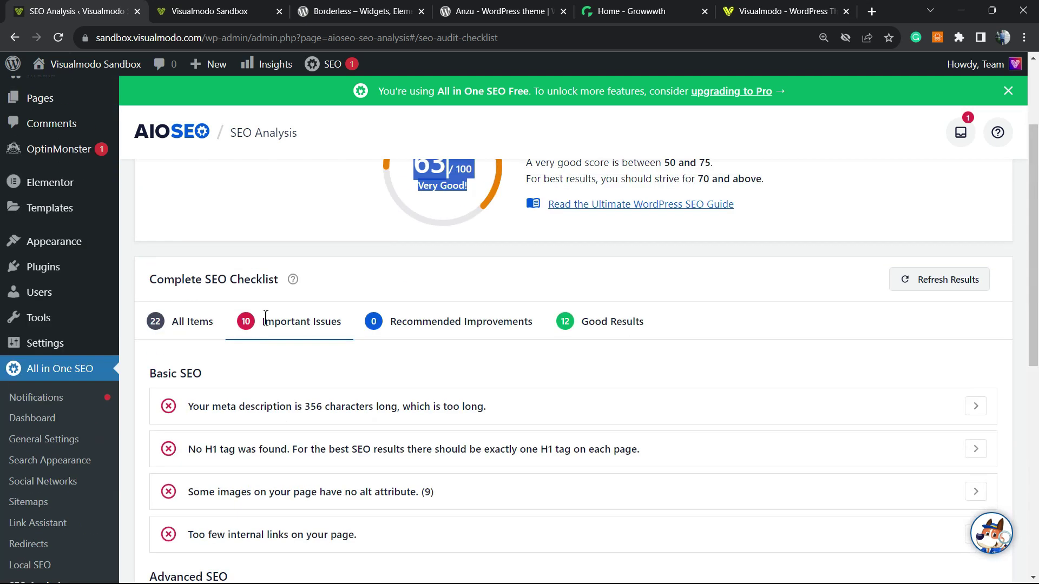
click(439, 320)
click(611, 325)
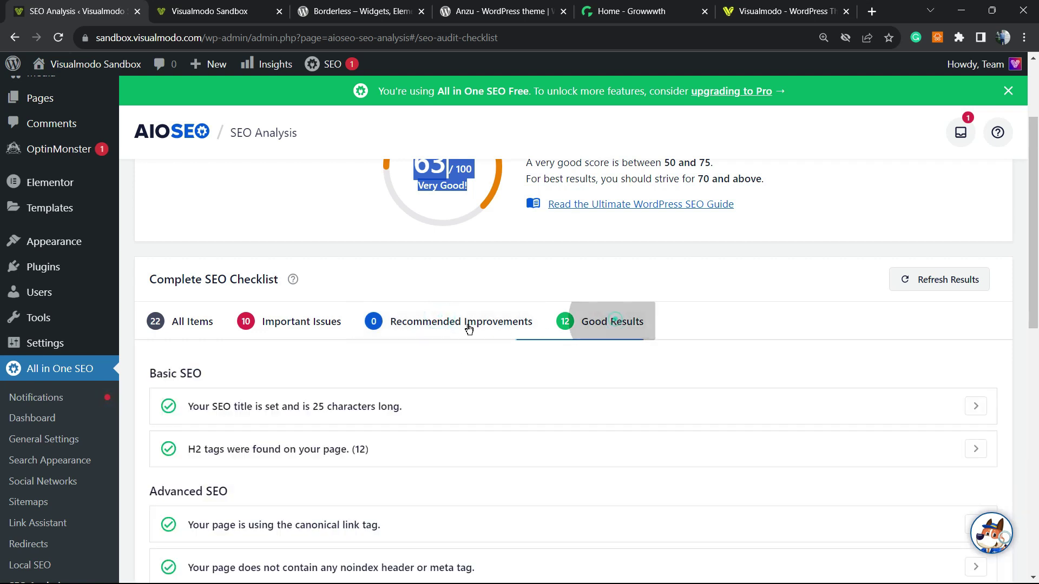
click(444, 321)
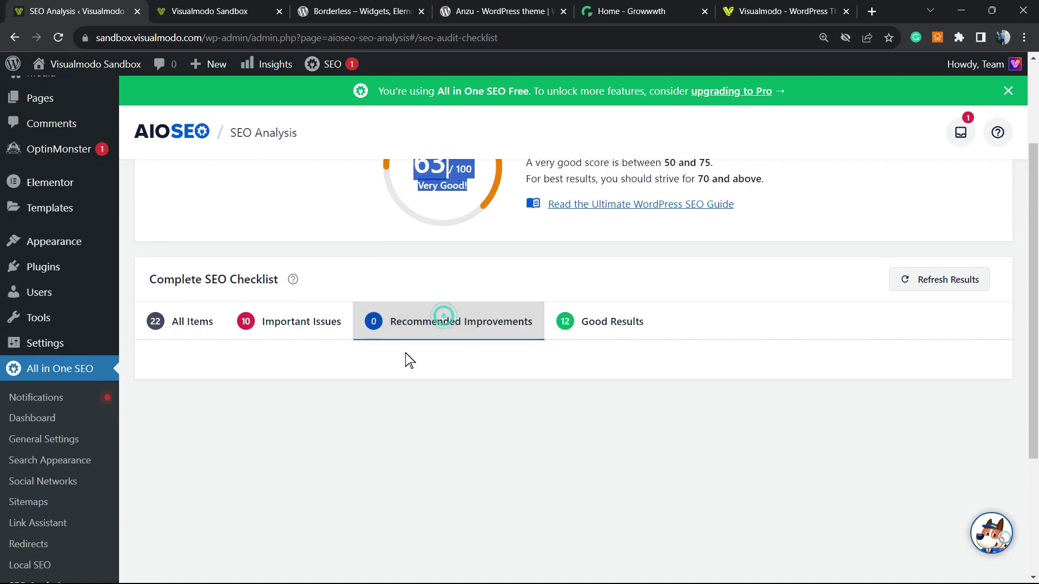
scroll(466, 343, up, 3)
click(526, 254)
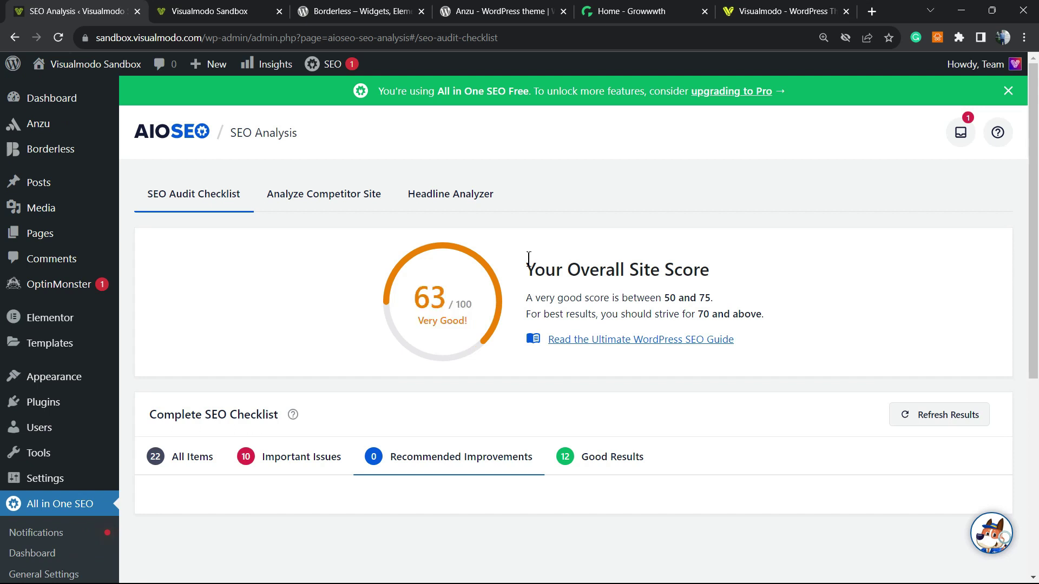
Look over the Analyze Competitor Site tab and its competitor URL field.
click(339, 207)
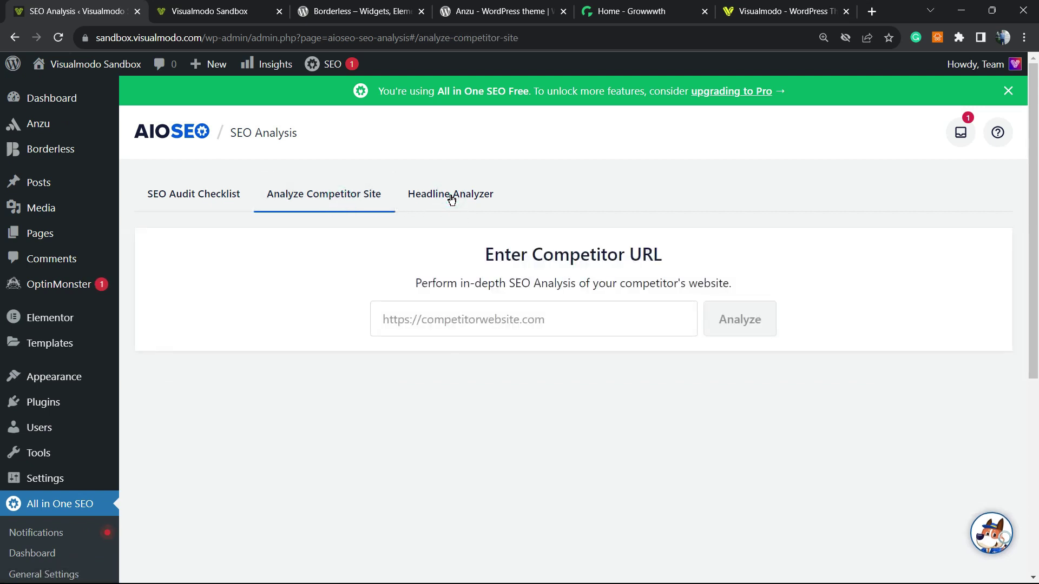
click(451, 196)
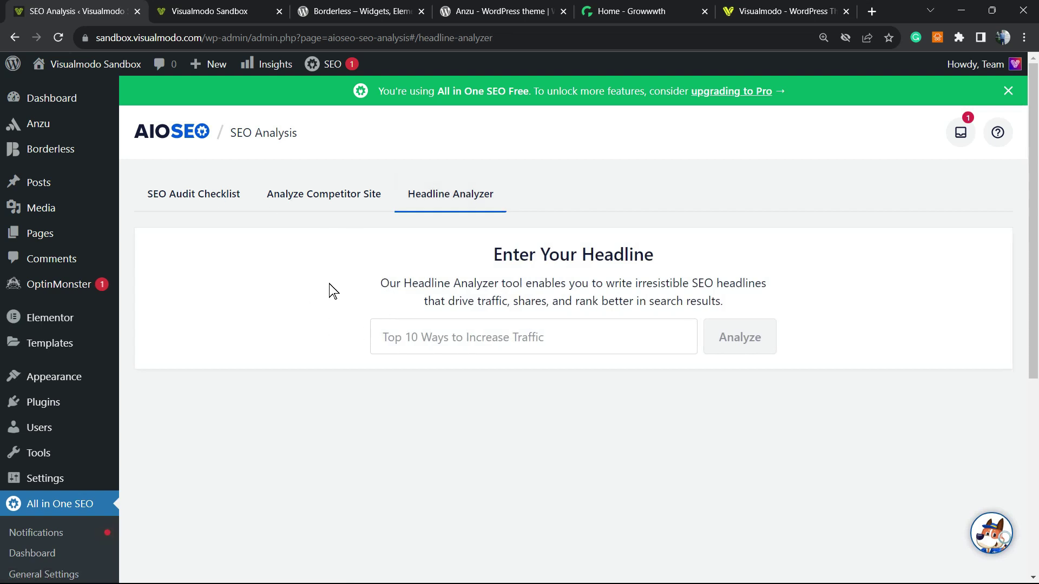
click(197, 201)
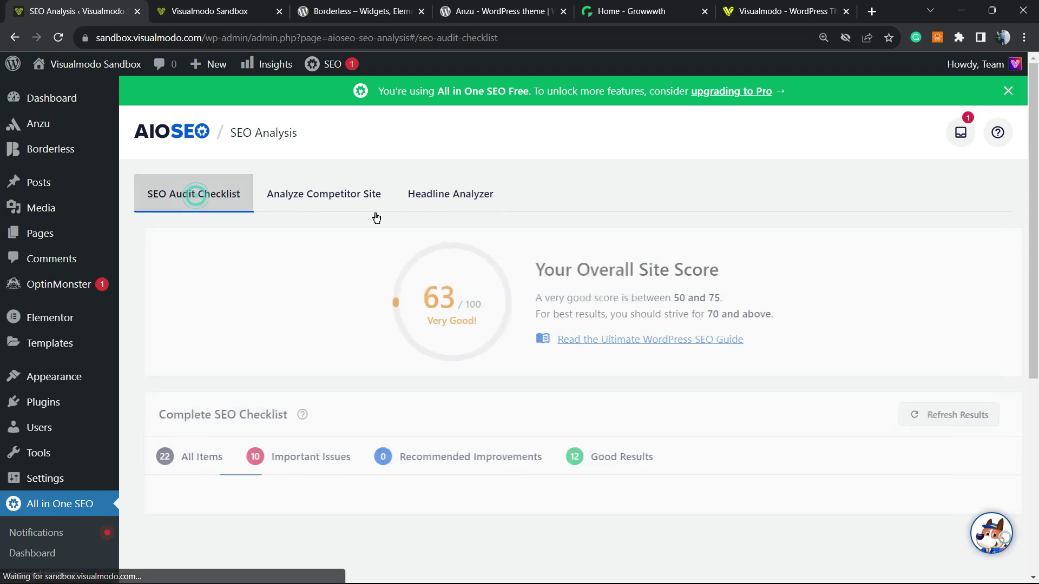
click(340, 210)
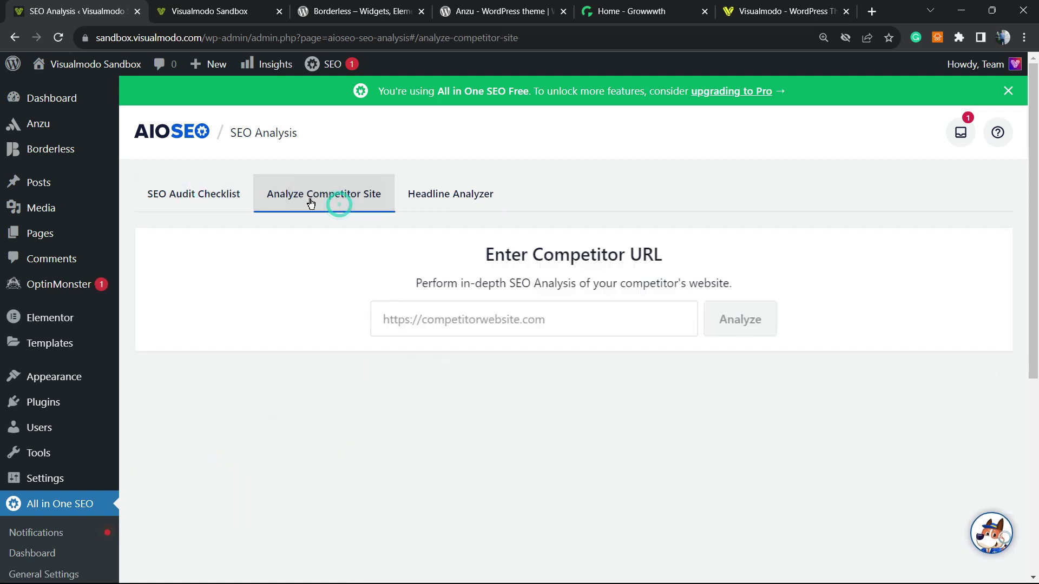
click(453, 319)
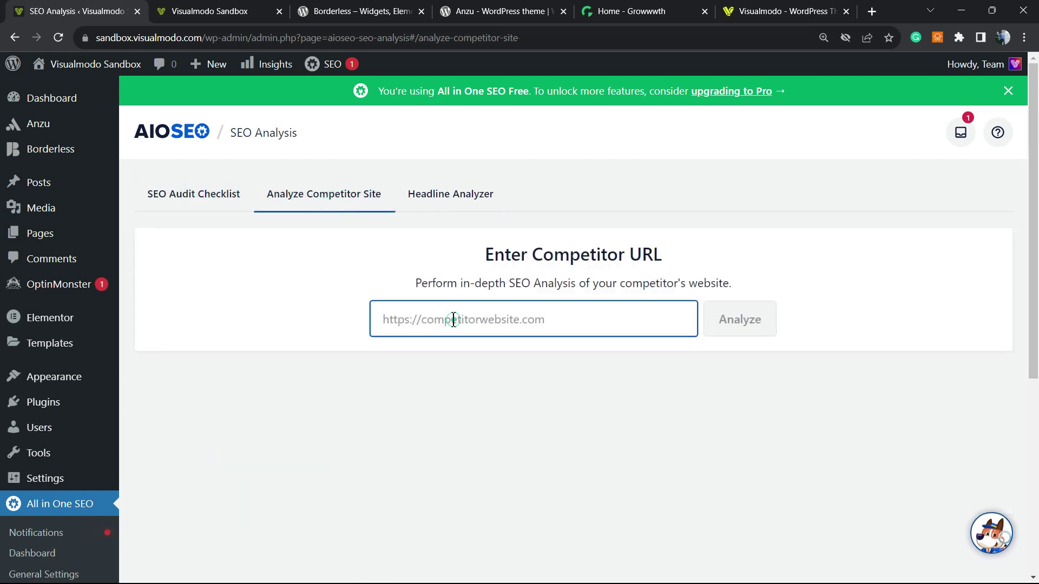
Switch to the Headline Analyzer, highlight its description, and focus the headline field.
click(453, 190)
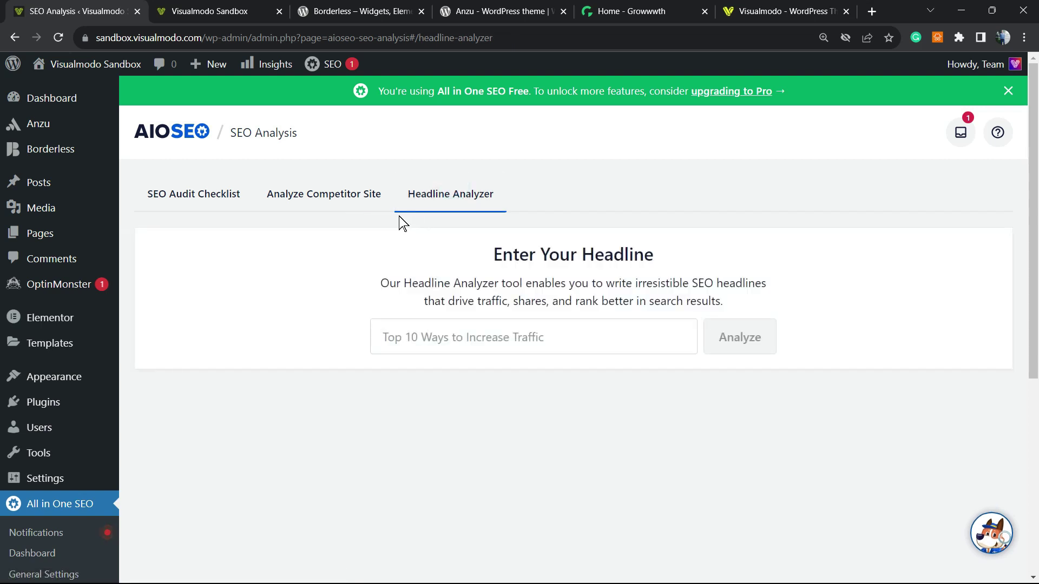
drag(380, 287, 765, 306)
click(544, 328)
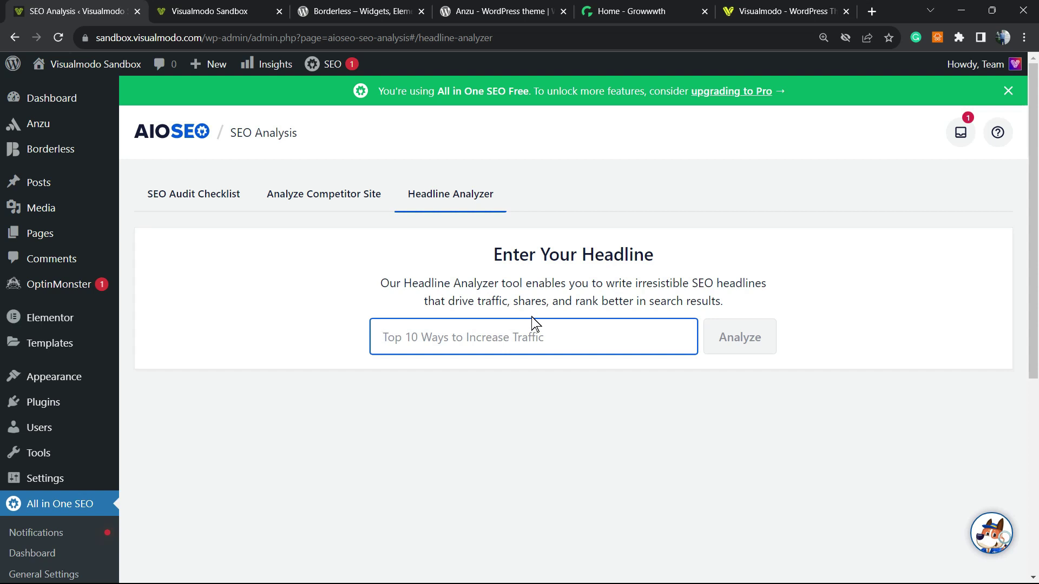
Return to the SEO audit checklist and scroll through its results.
click(221, 195)
scroll(499, 319, down, 4)
scroll(499, 320, up, 2)
scroll(495, 323, down, 3)
scroll(433, 316, up, 5)
scroll(373, 307, down, 4)
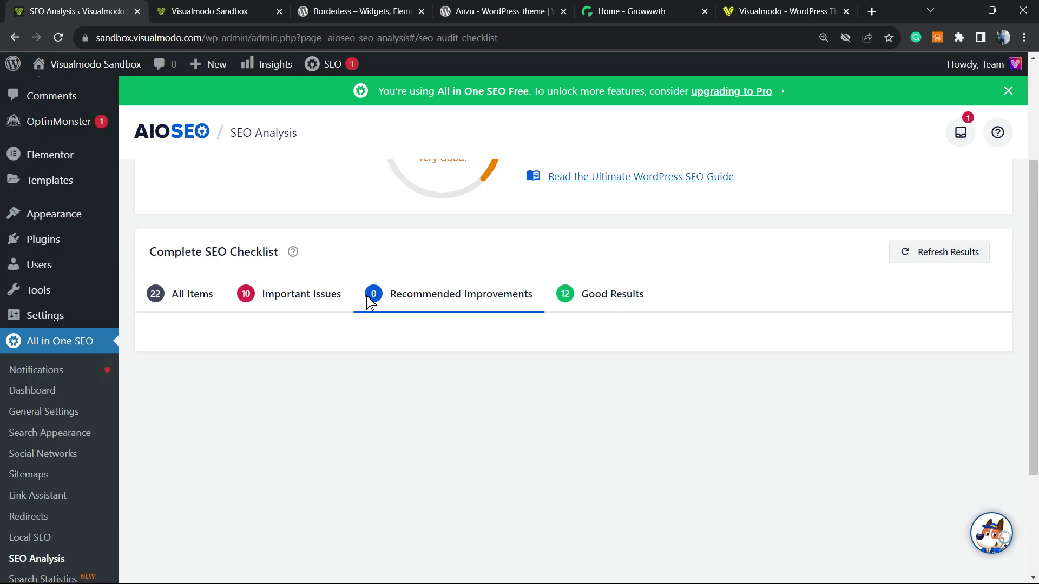
scroll(367, 305, up, 5)
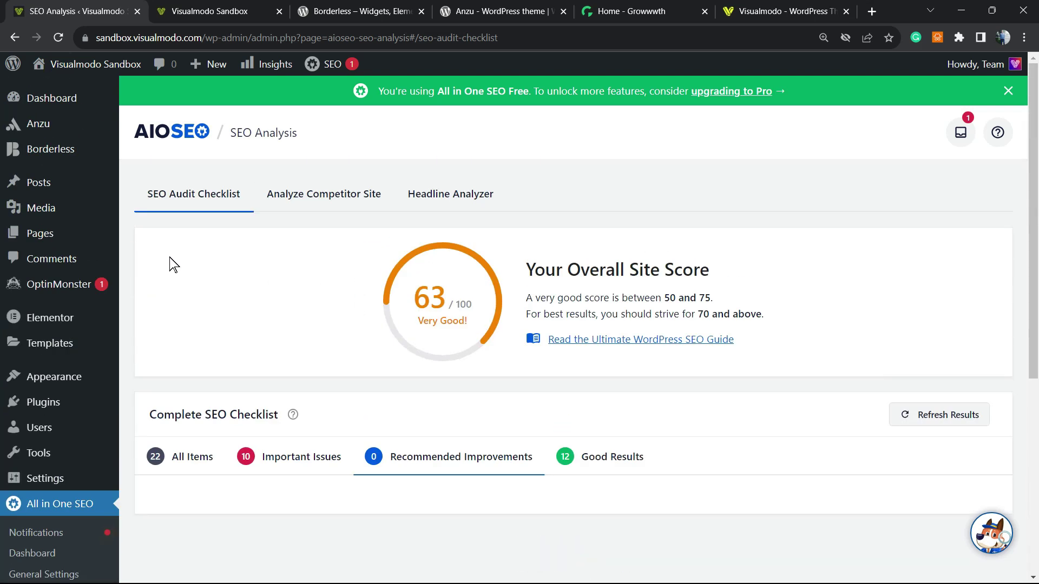
scroll(157, 266, down, 5)
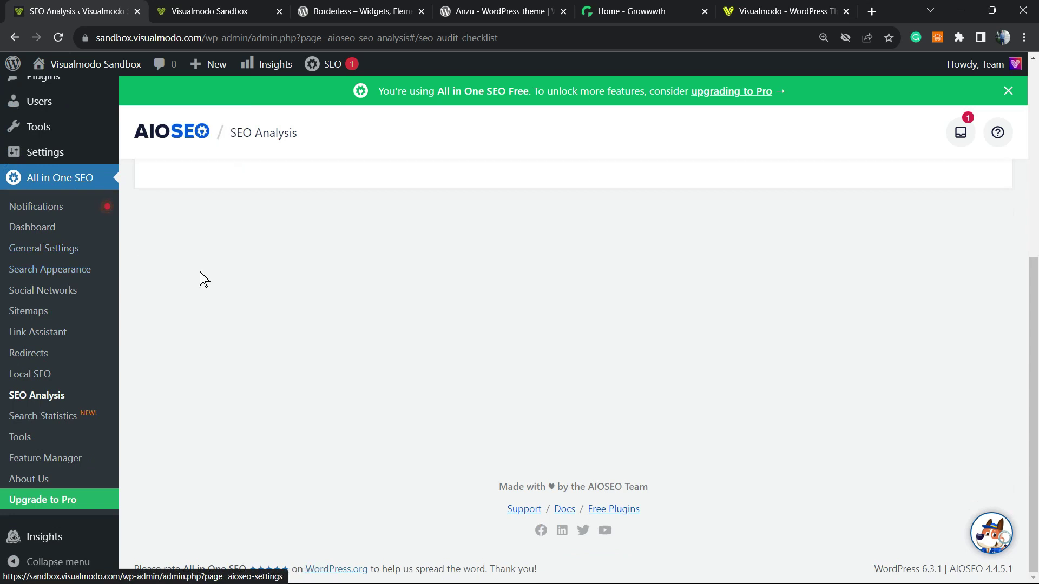
scroll(204, 278, up, 5)
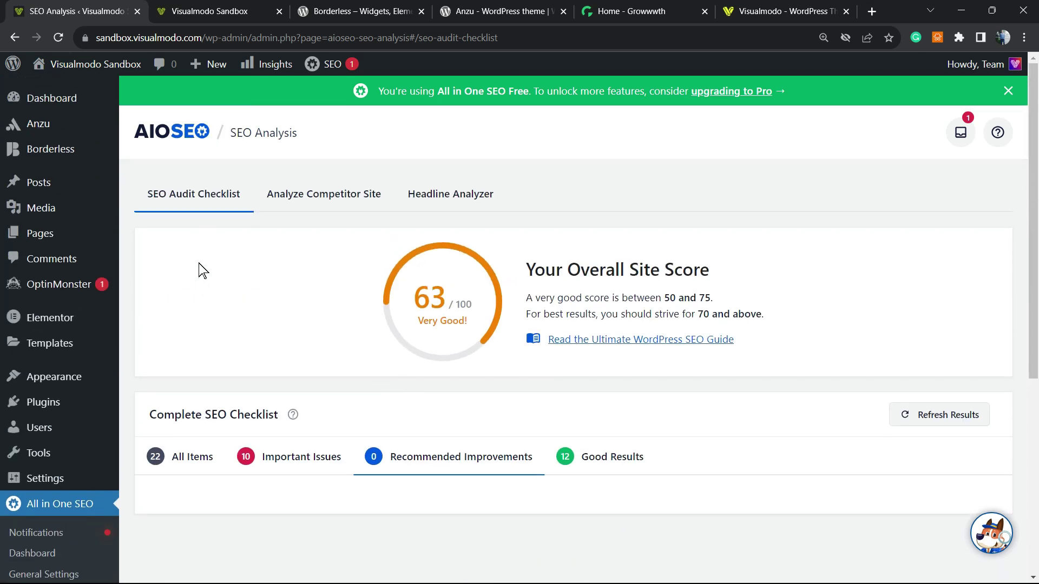
scroll(160, 271, down, 5)
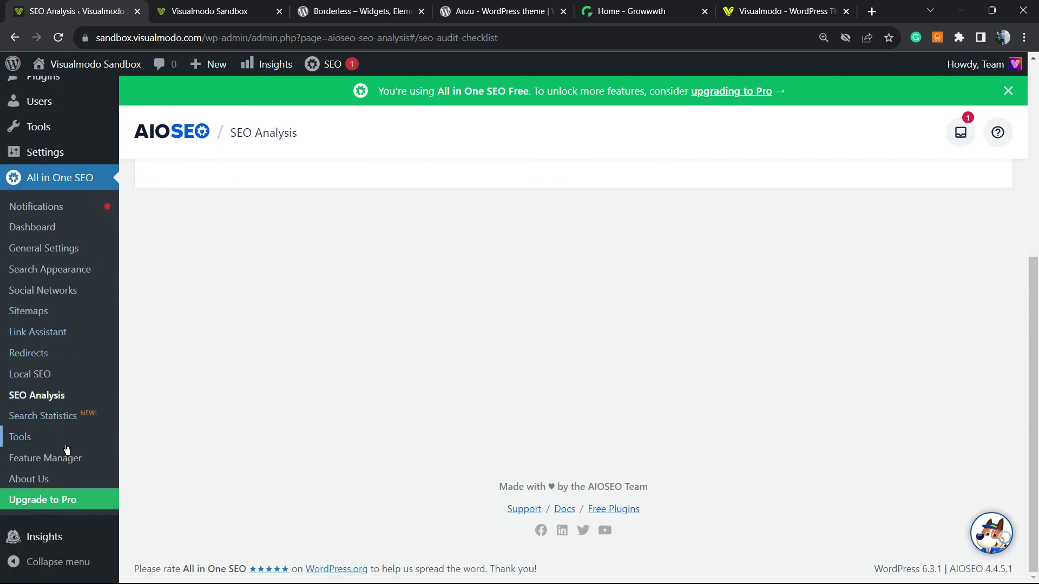
scroll(68, 309, up, 3)
mouse_move(54, 287)
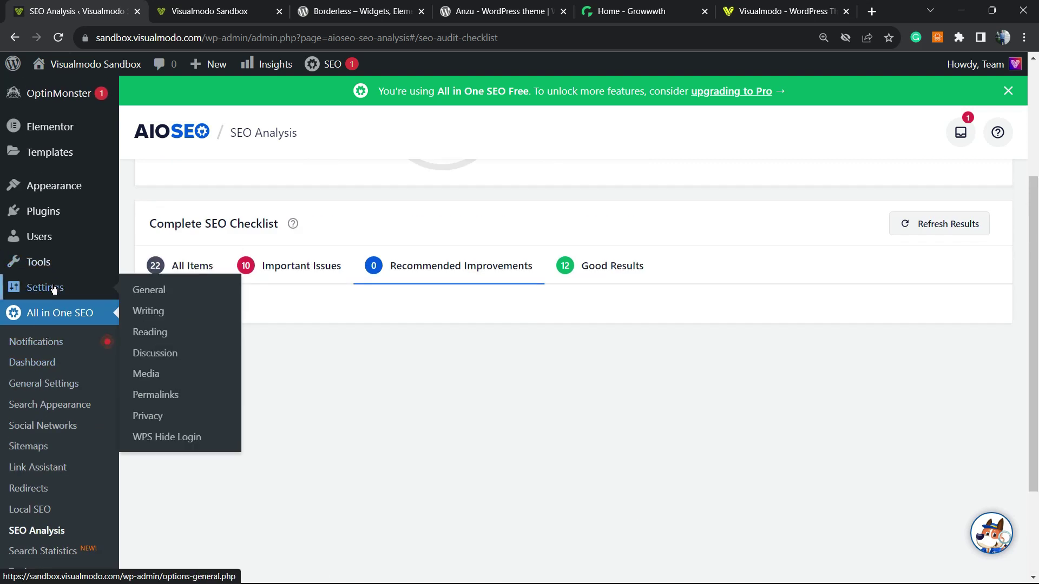
click(177, 287)
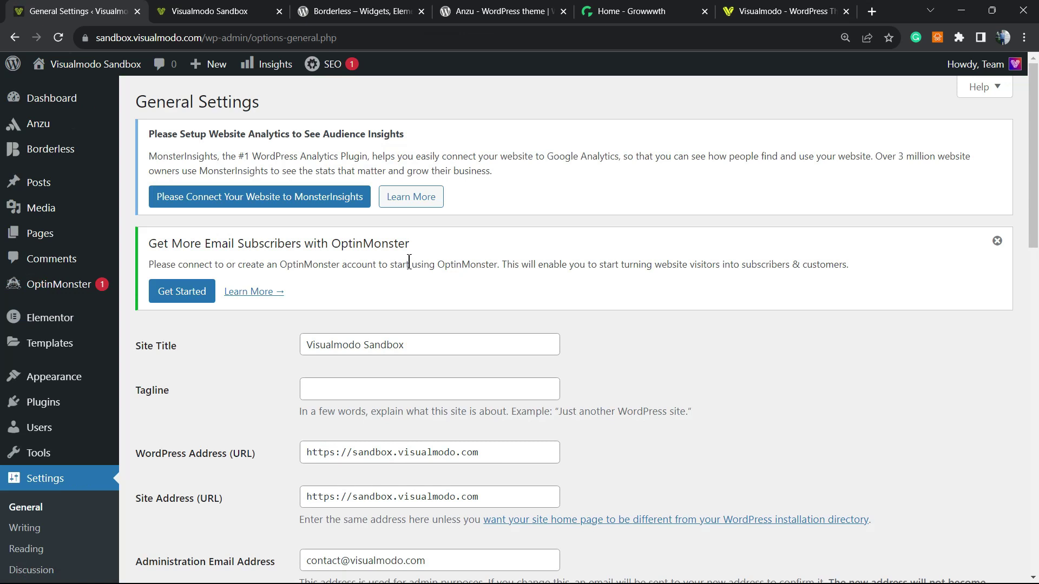
scroll(336, 325, down, 2)
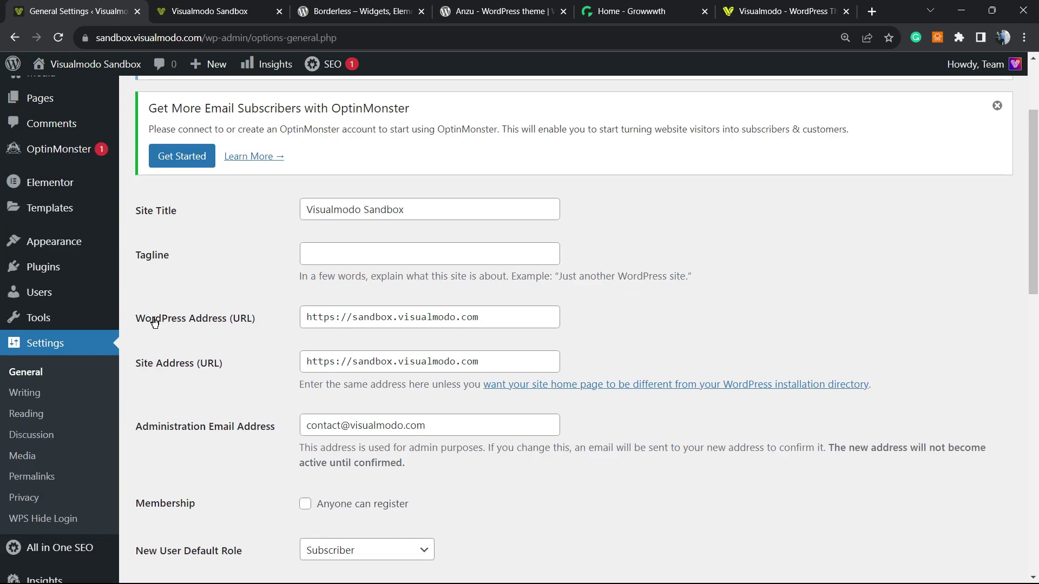
drag(238, 364, 270, 372)
click(271, 373)
triple_click(403, 361)
double_click(395, 318)
triple_click(395, 319)
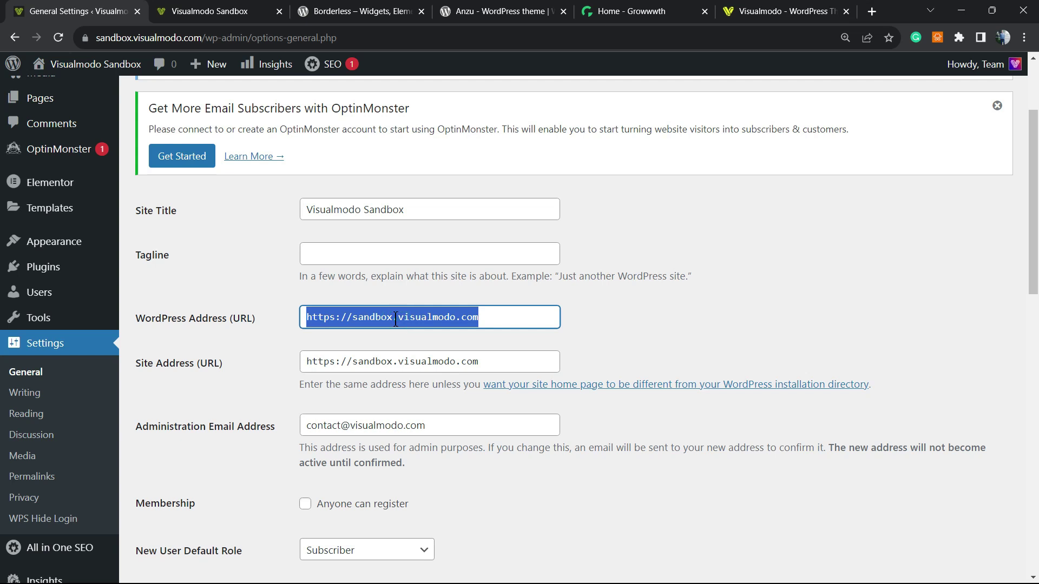
Scroll through the rest of the General Settings page.
scroll(324, 324, down, 5)
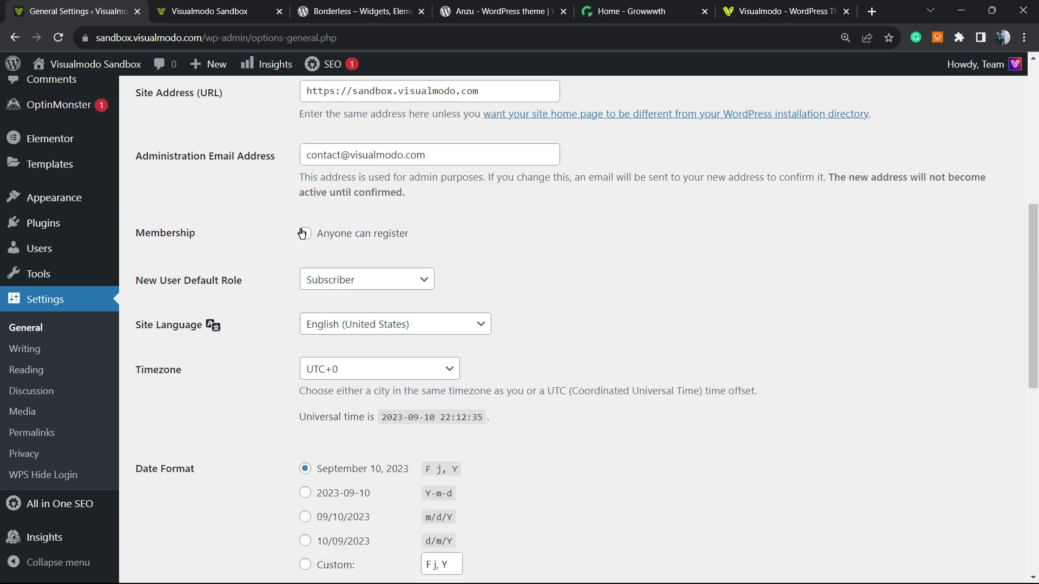
scroll(295, 228, down, 5)
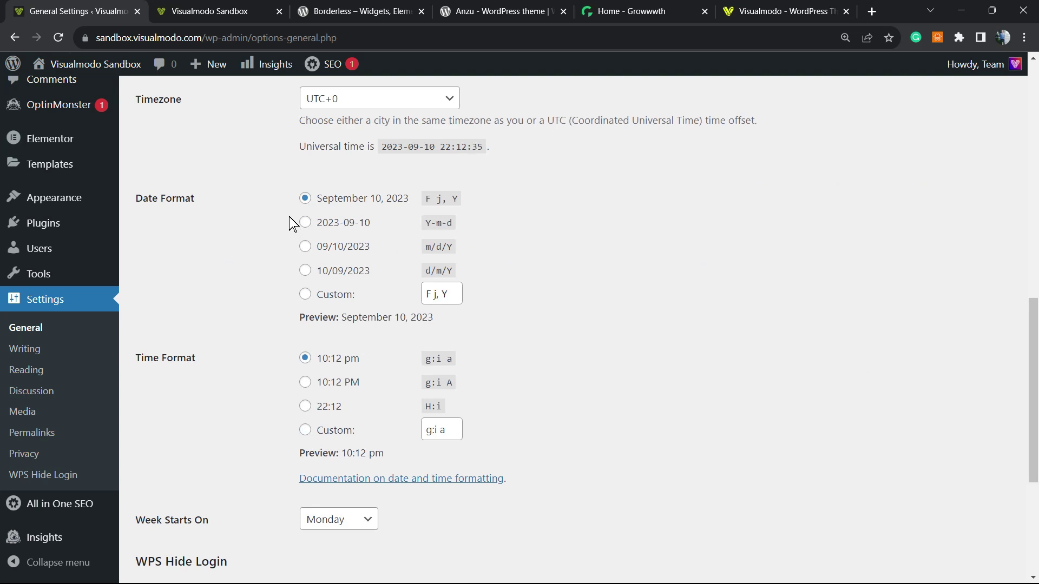
scroll(264, 304, up, 5)
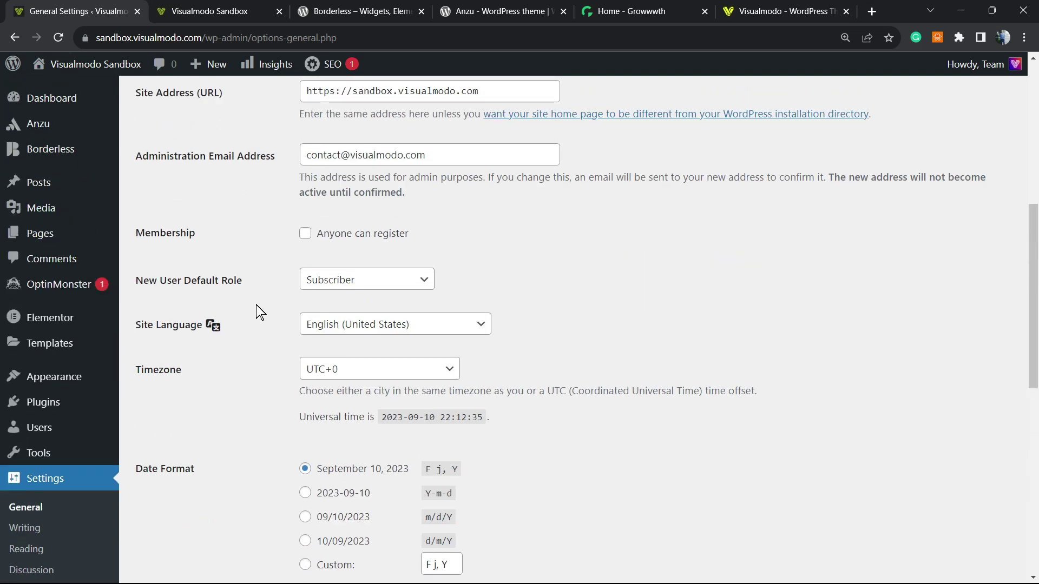
scroll(256, 306, up, 8)
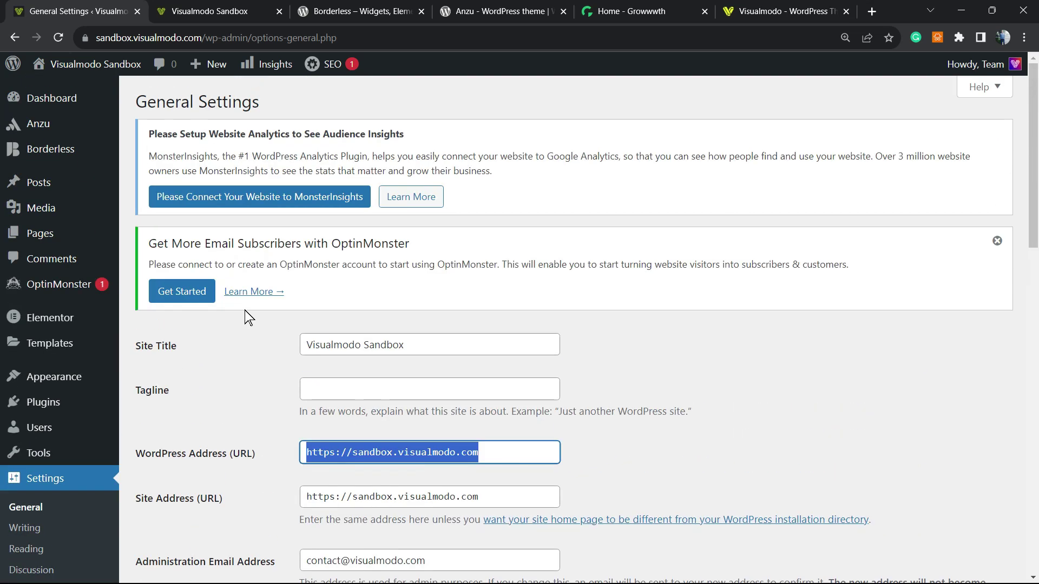
scroll(135, 325, down, 5)
scroll(96, 337, up, 3)
mouse_move(96, 337)
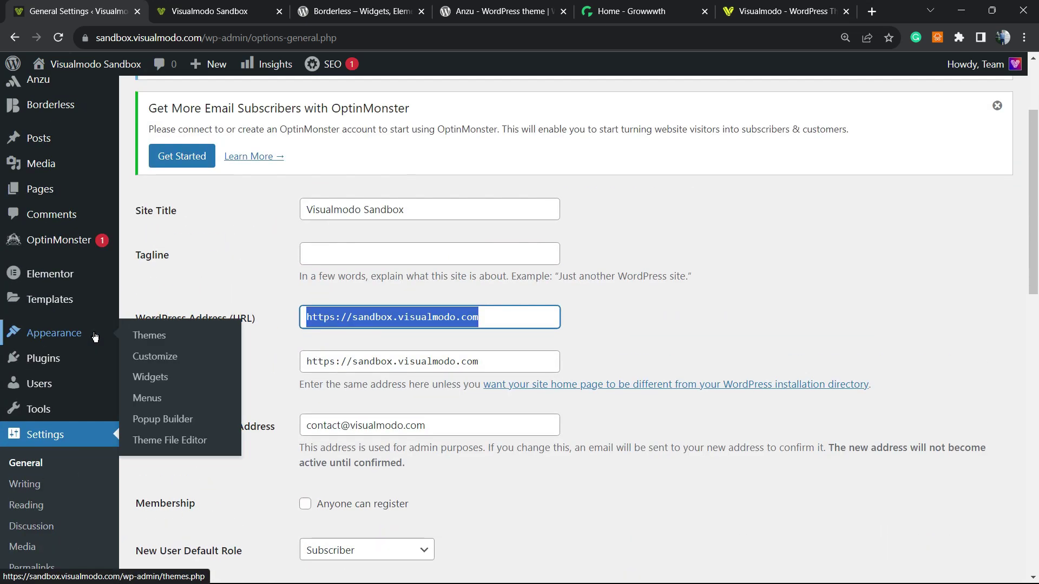
scroll(96, 338, down, 3)
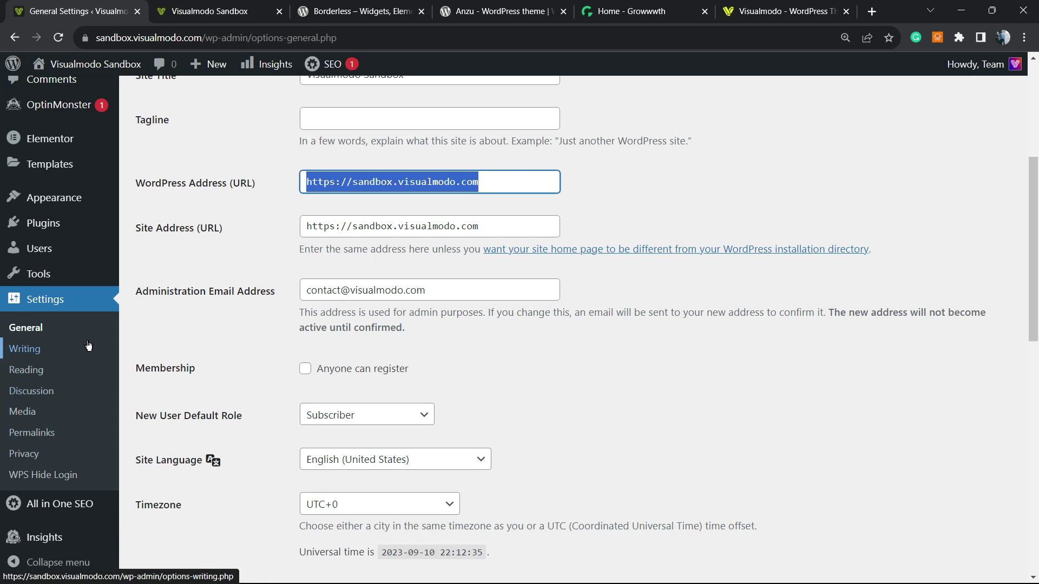
Go via Writing to Reading settings and confirm 'Discourage search engines' stays unchecked.
click(71, 354)
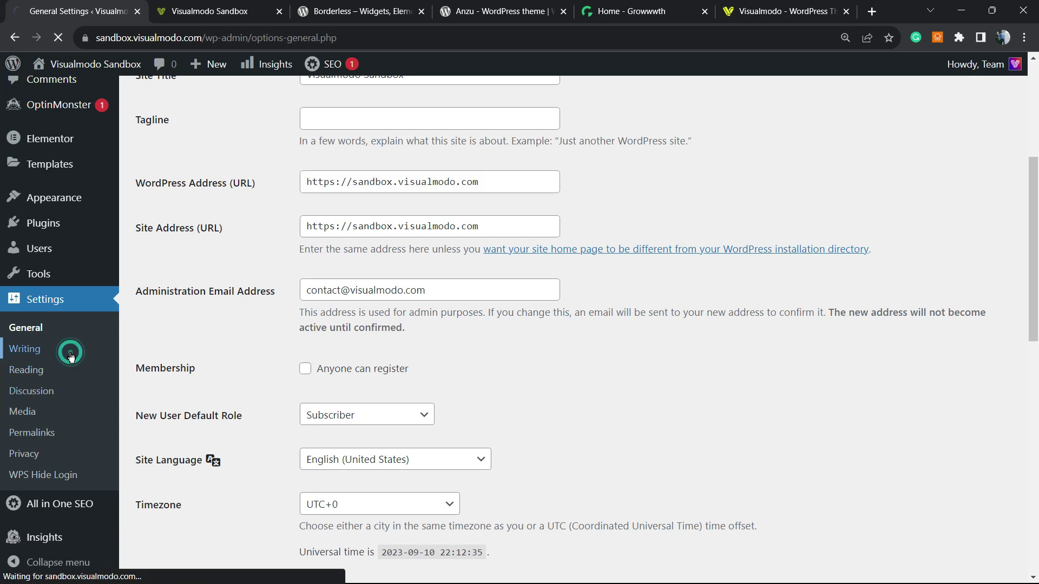
scroll(216, 319, down, 6)
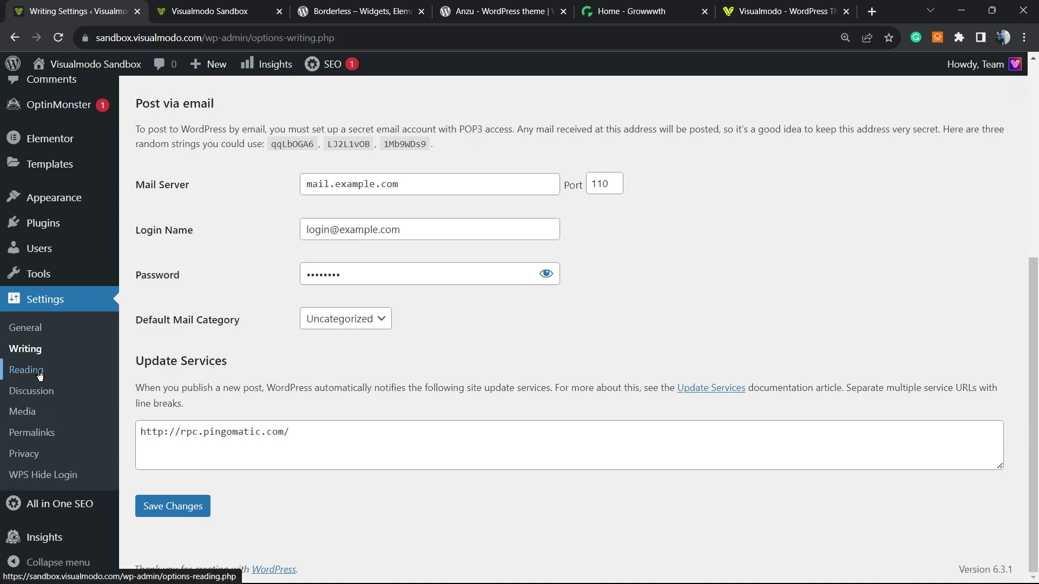
click(30, 369)
scroll(206, 292, down, 5)
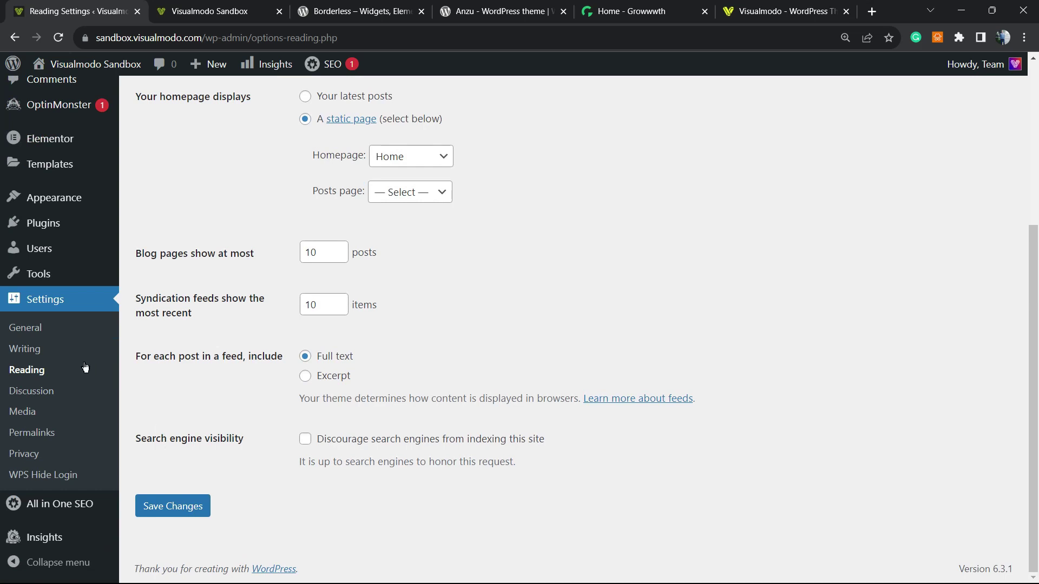
triple_click(183, 441)
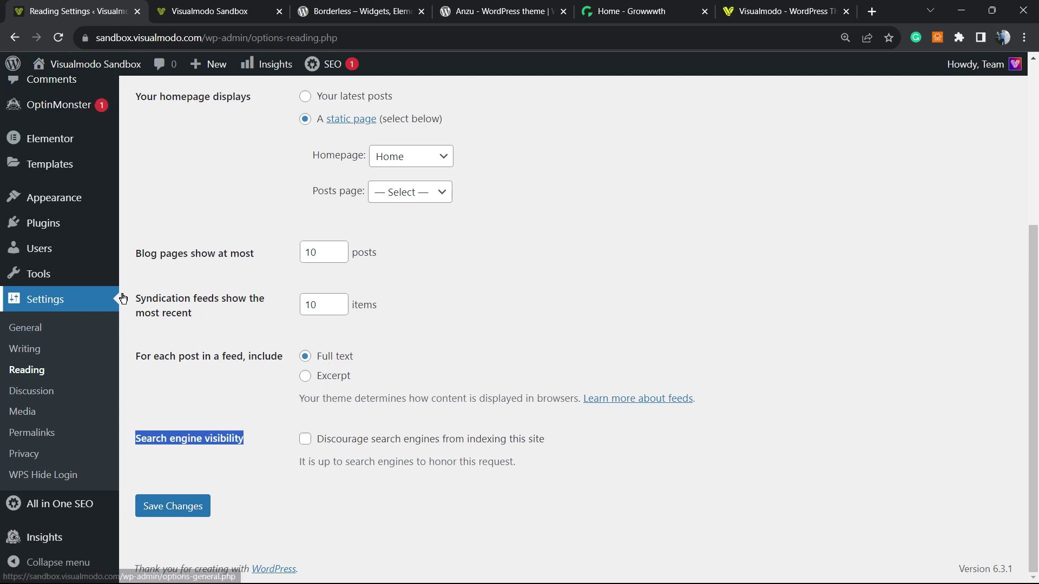
scroll(173, 307, up, 5)
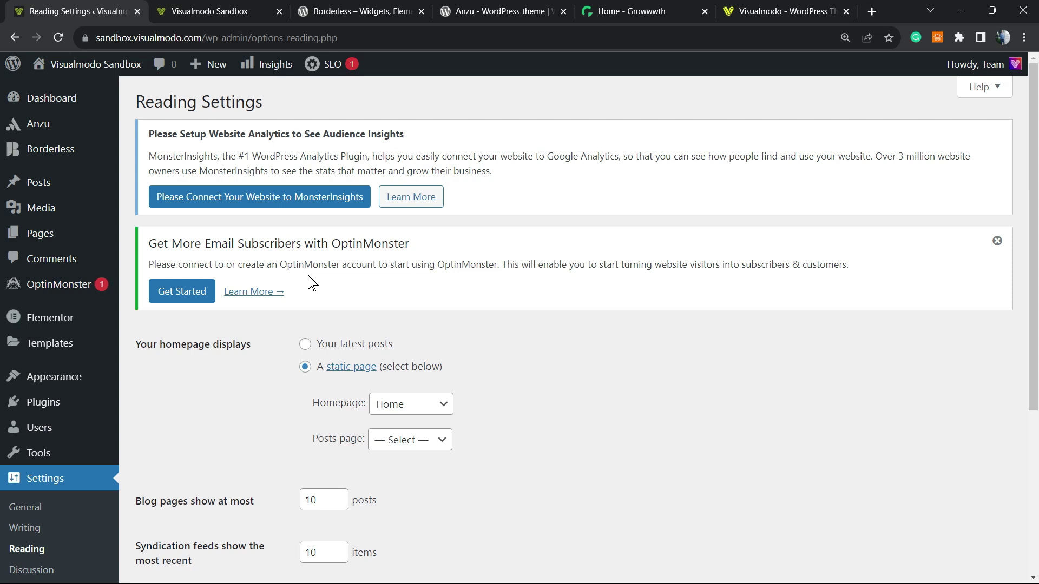
On the Borderless plugin page, highlight its title and the words Widgets and Elements.
click(211, 11)
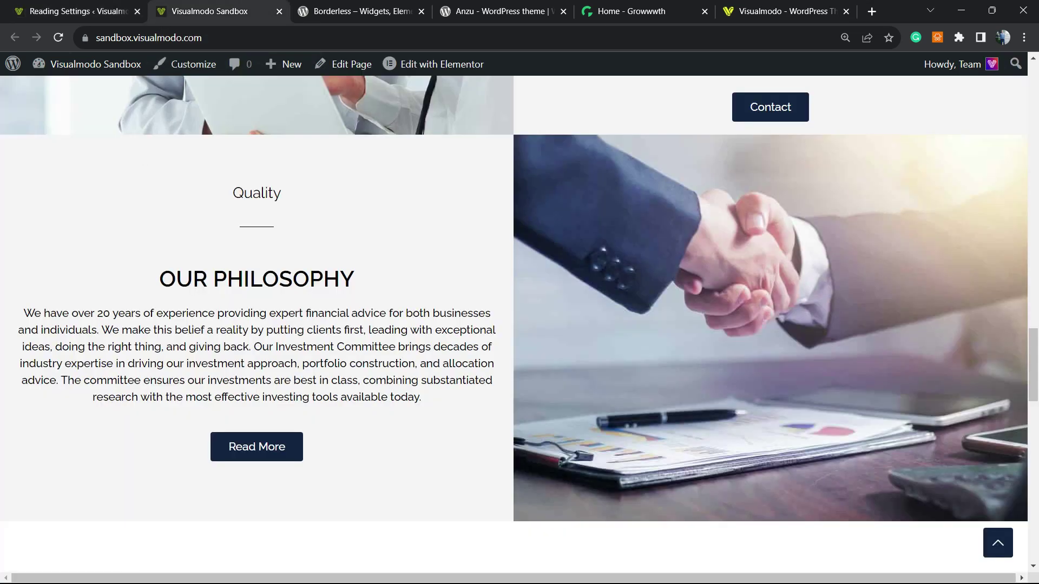
click(357, 11)
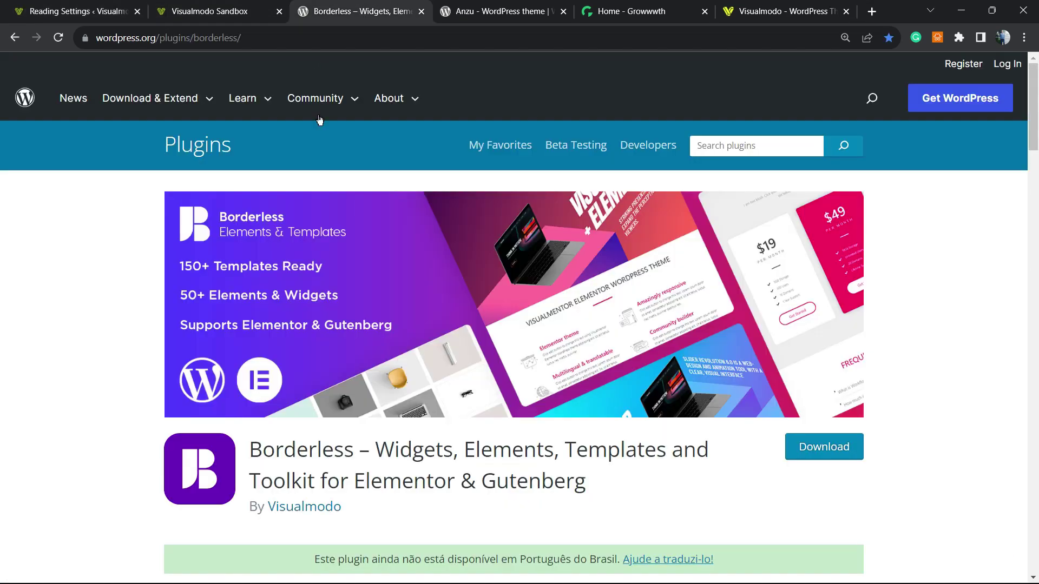
triple_click(296, 437)
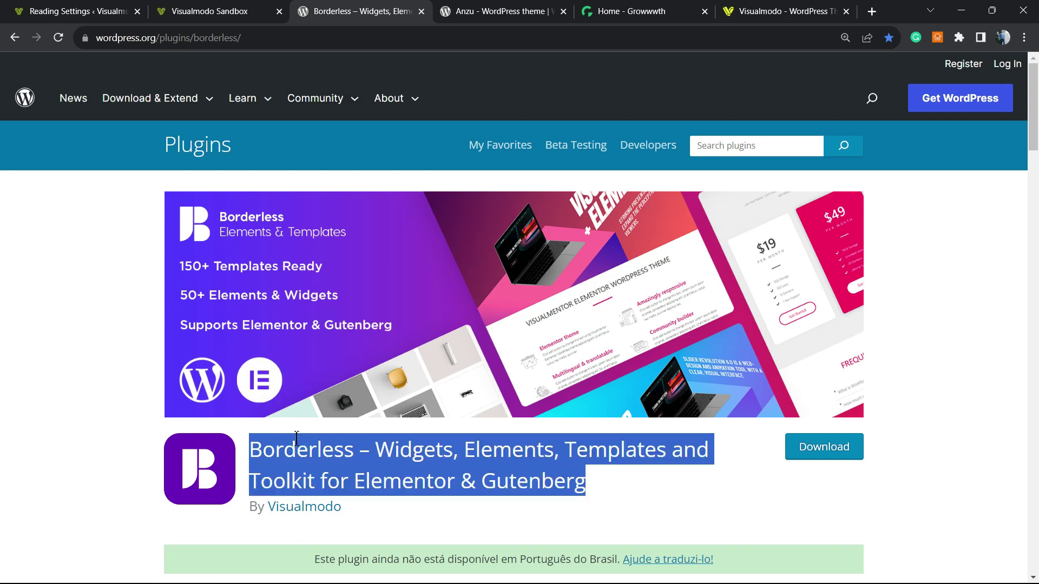
click(388, 449)
double_click(402, 451)
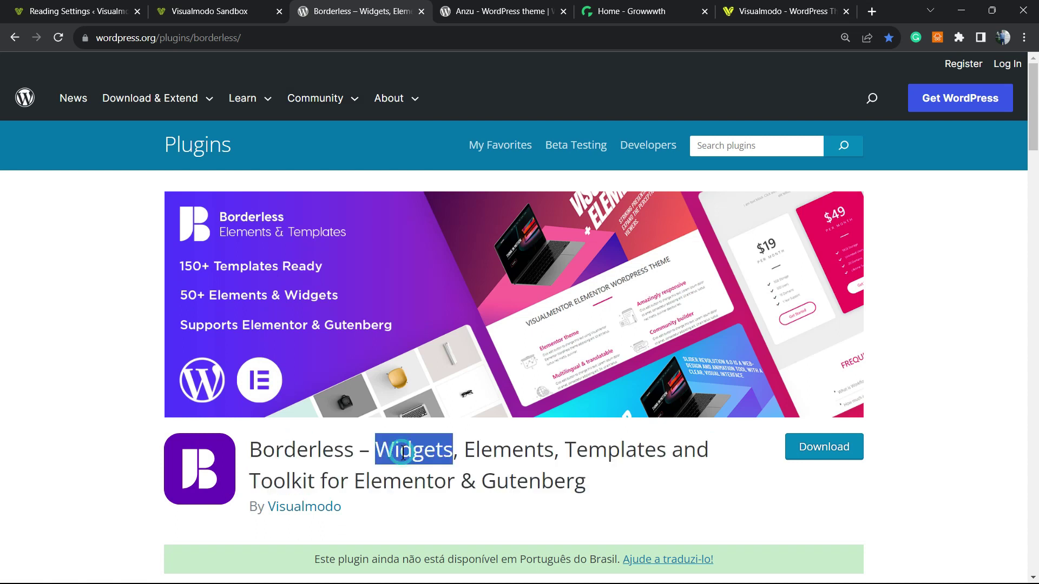
double_click(472, 456)
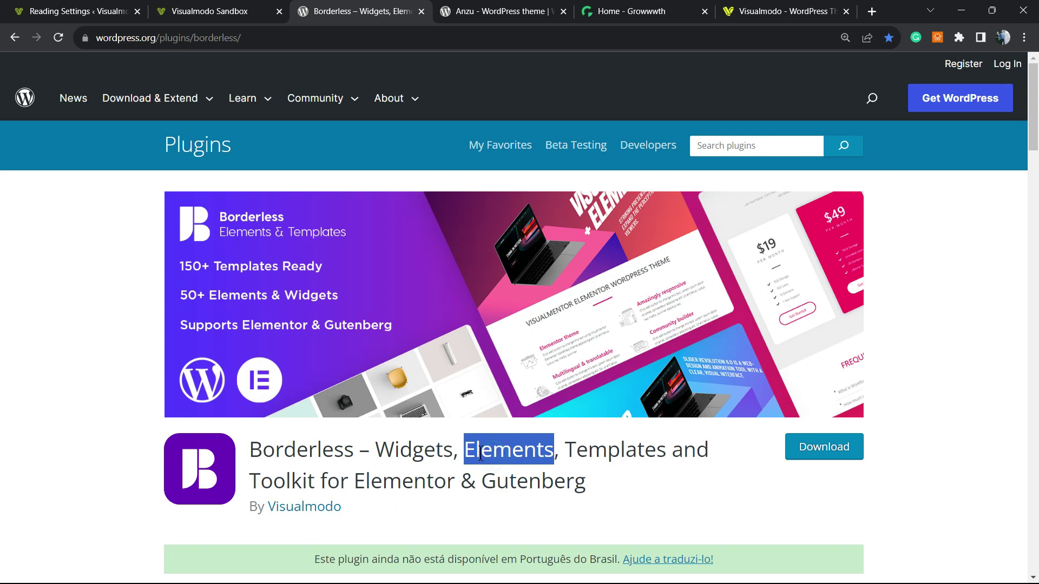
Switch to the Anzu theme page and glance over it.
click(460, 11)
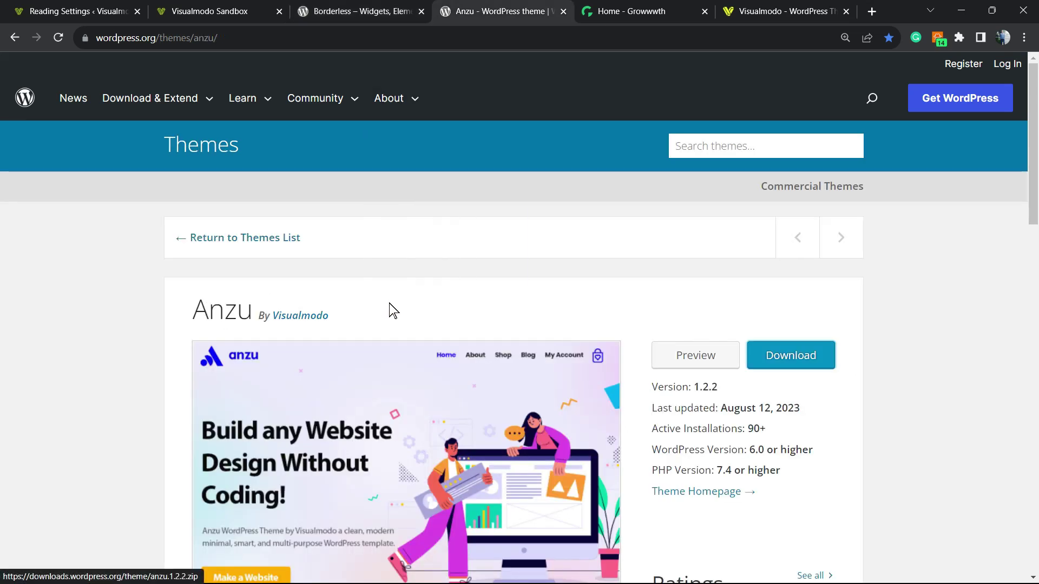
scroll(398, 303, down, 2)
scroll(398, 304, up, 2)
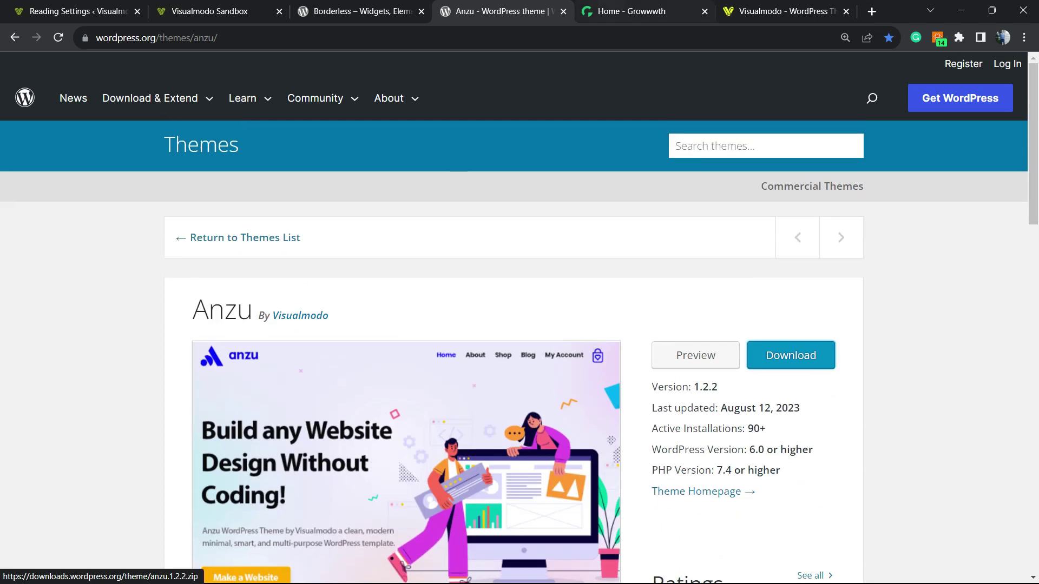
Switch to the Growwwth homepage and scroll through it.
click(630, 11)
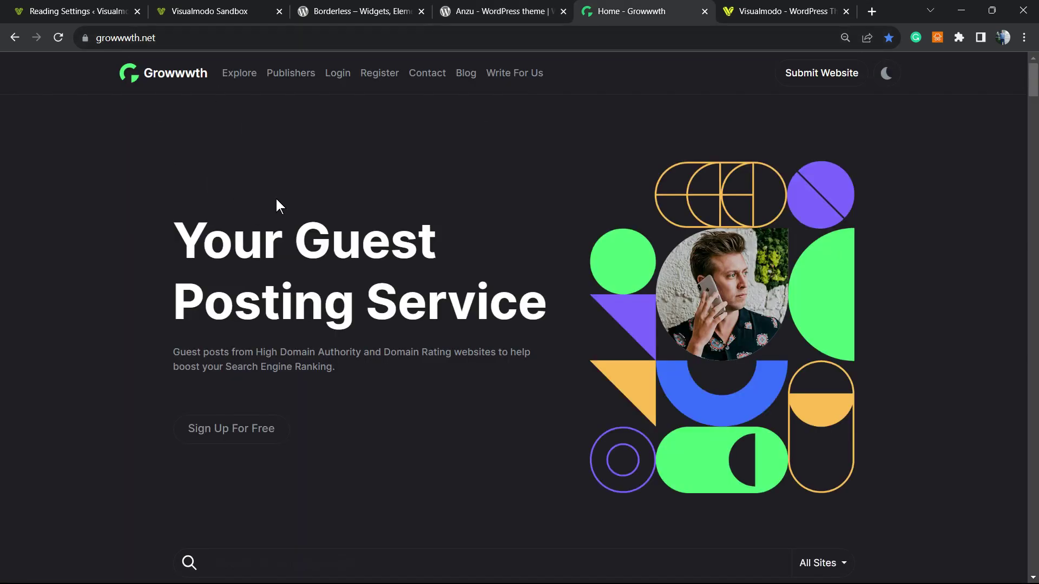
scroll(325, 214, down, 10)
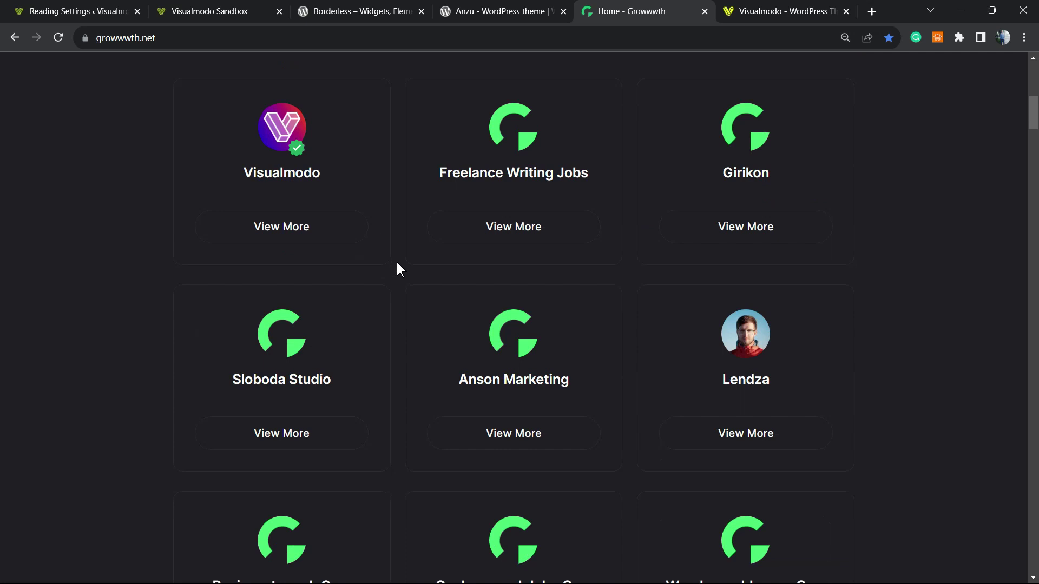
scroll(395, 267, down, 15)
scroll(395, 270, up, 15)
scroll(395, 274, up, 10)
From the Visualmodo homepage, open the Templates Library and scroll through the starter templates.
key(ctrl+Tab)
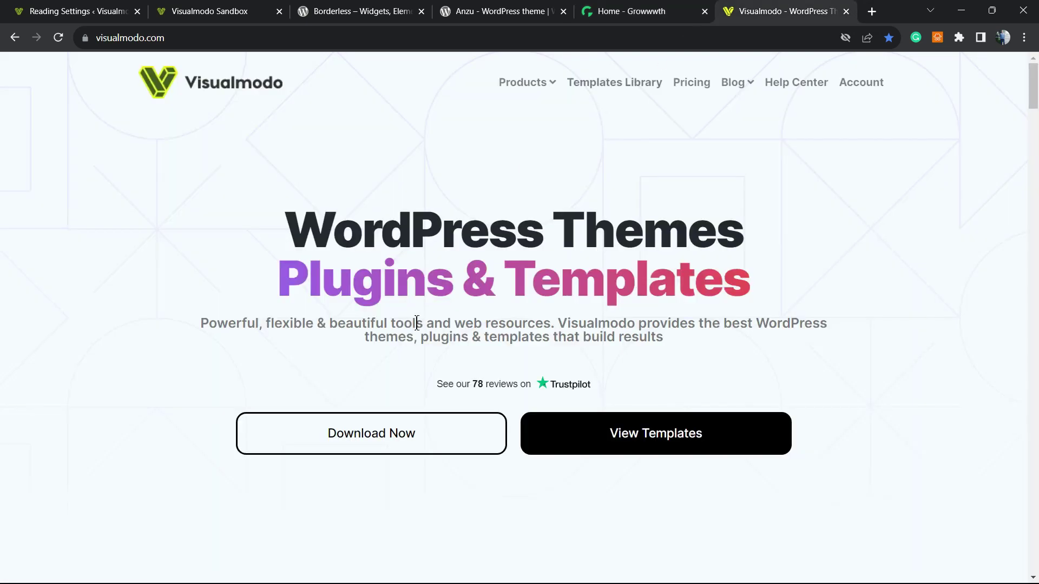
click(614, 81)
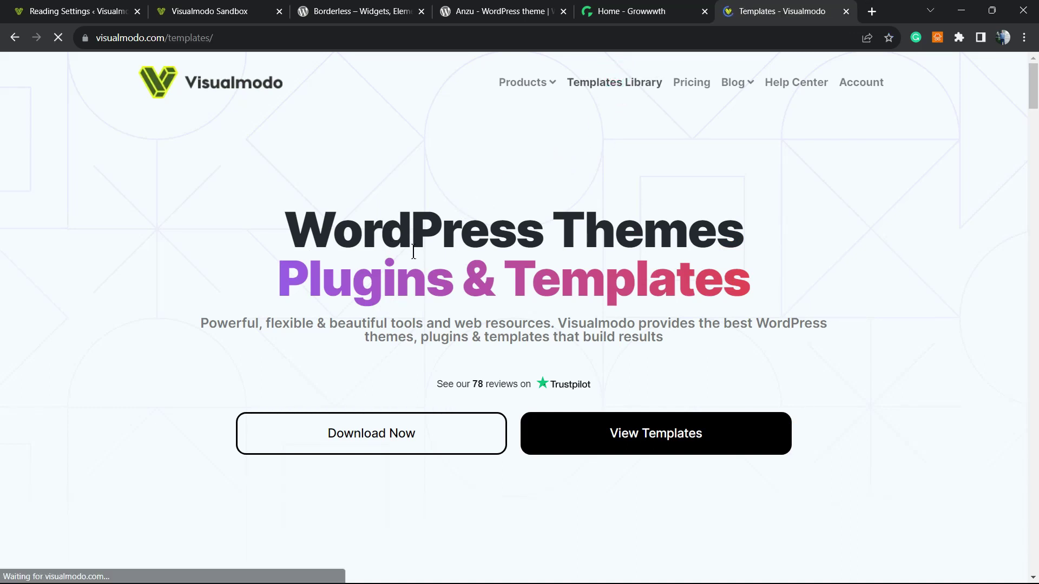
scroll(446, 250, down, 10)
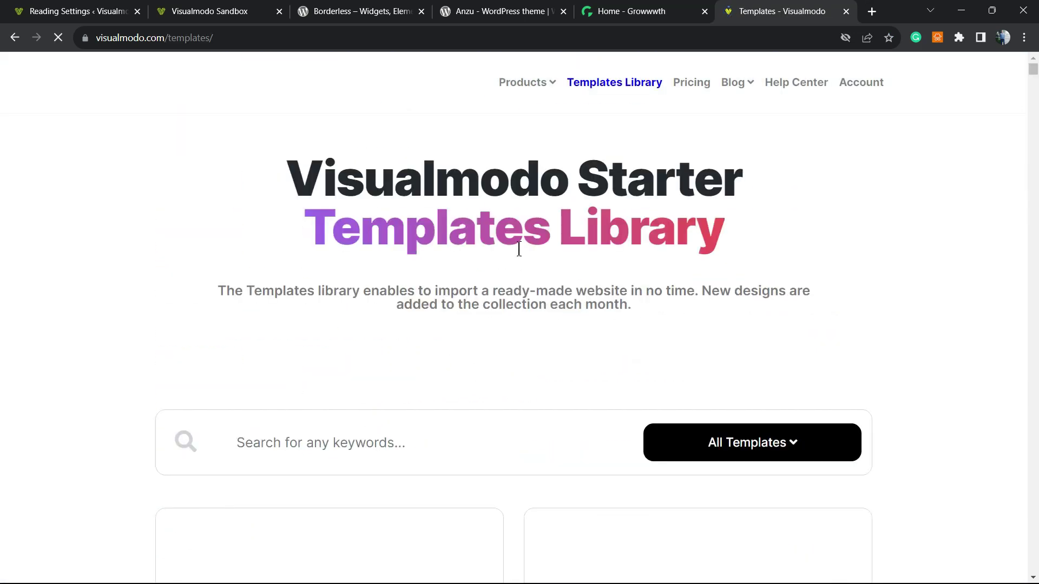
scroll(508, 254, down, 14)
scroll(504, 249, down, 18)
scroll(506, 254, down, 18)
scroll(506, 255, down, 18)
scroll(500, 263, down, 18)
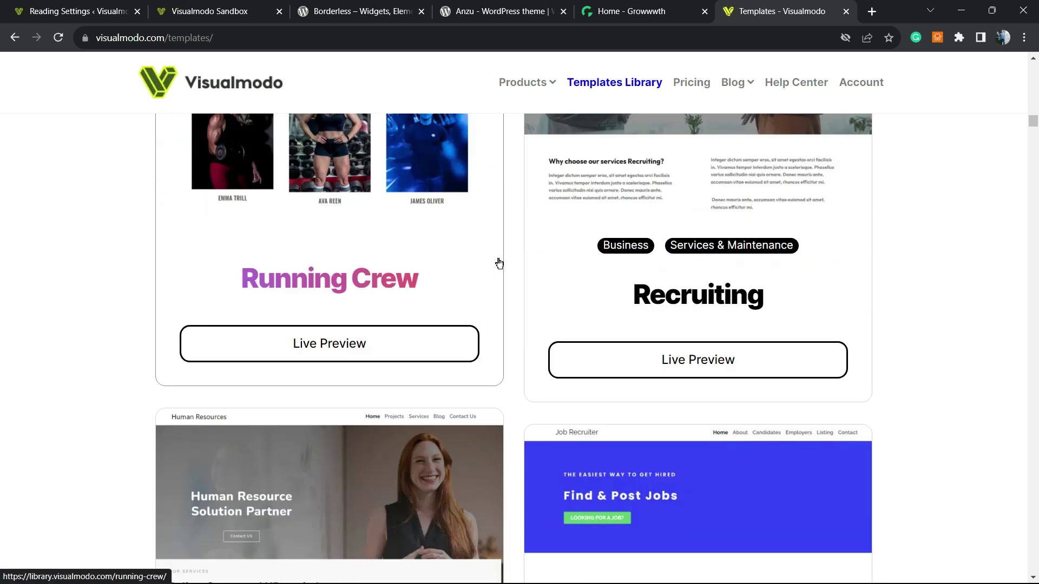
scroll(499, 264, down, 18)
scroll(499, 263, down, 18)
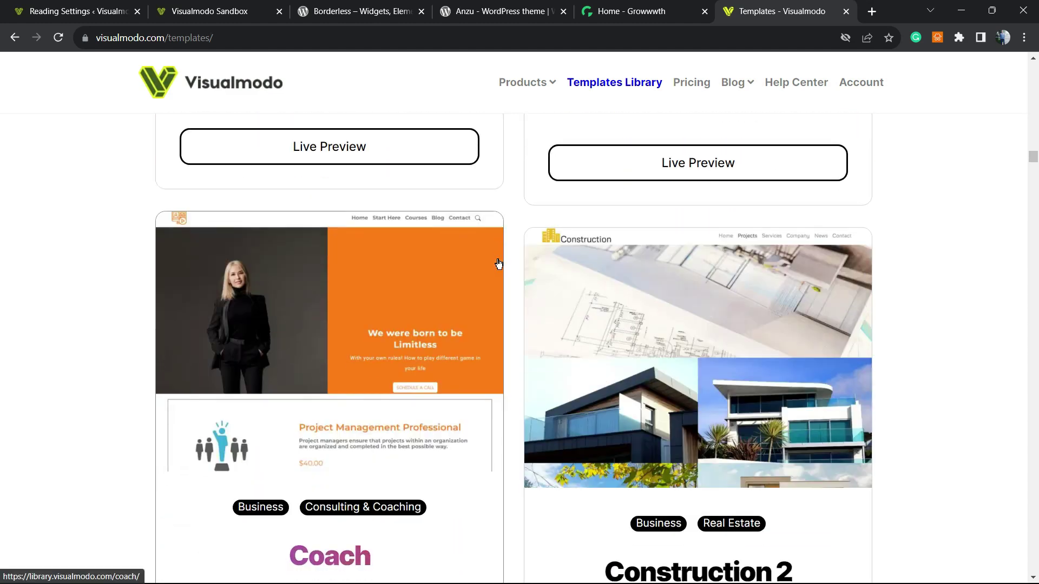